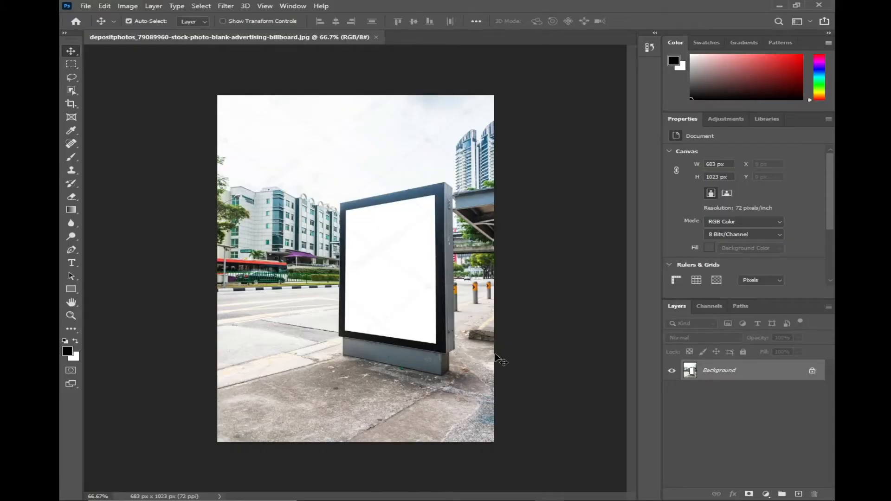
click(225, 6)
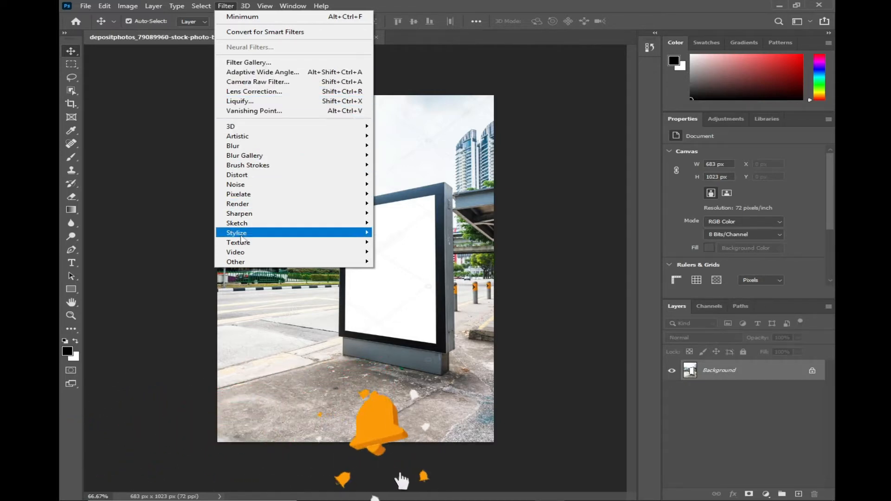
click(257, 111)
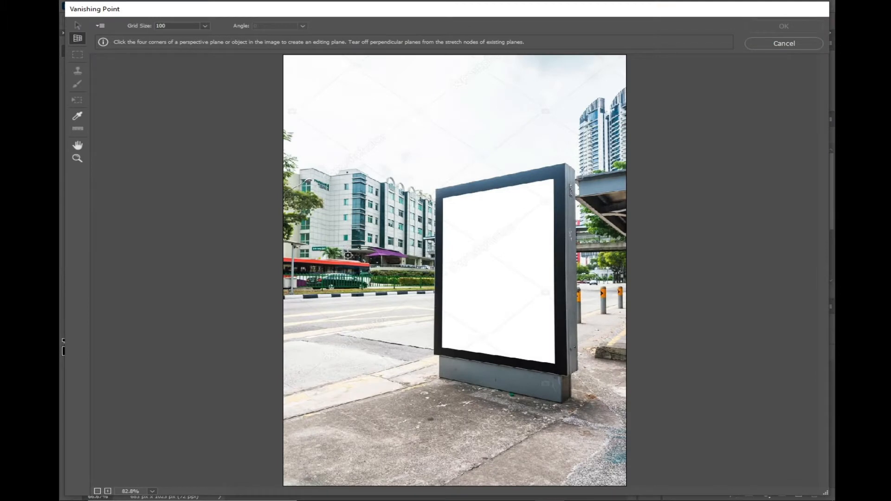
click(771, 45)
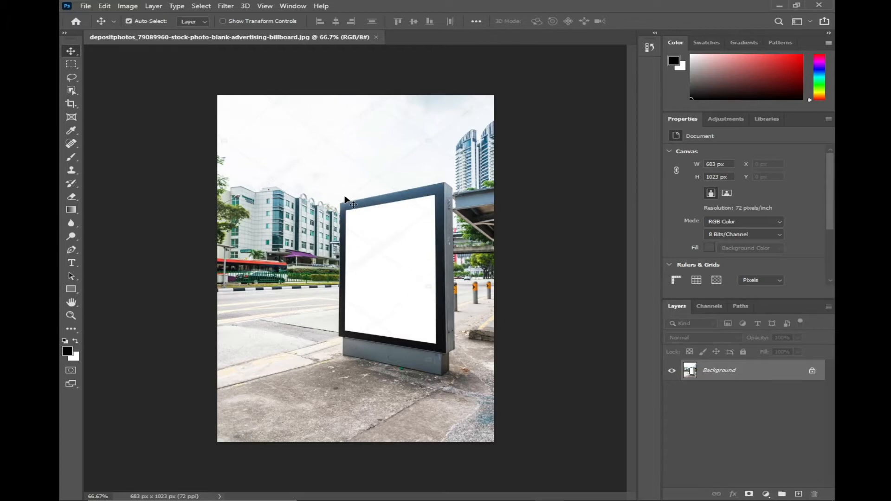
Open FB_IMG_1584004981509.jpg and bring the portrait into the billboard document as a new layer
click(84, 6)
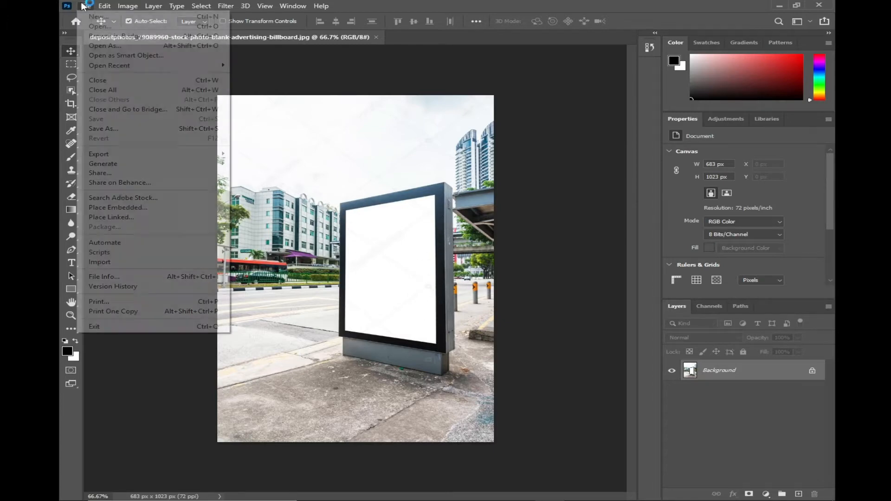
click(100, 26)
click(410, 95)
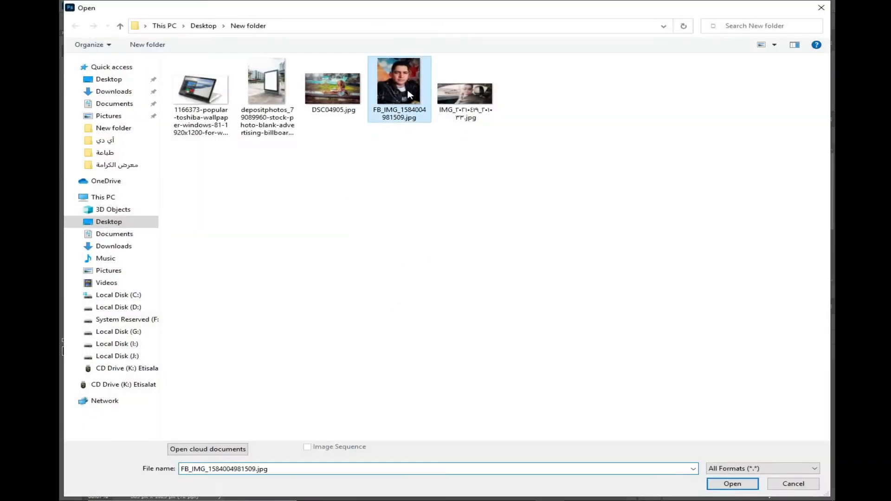
double_click(408, 95)
drag(404, 309, 427, 219)
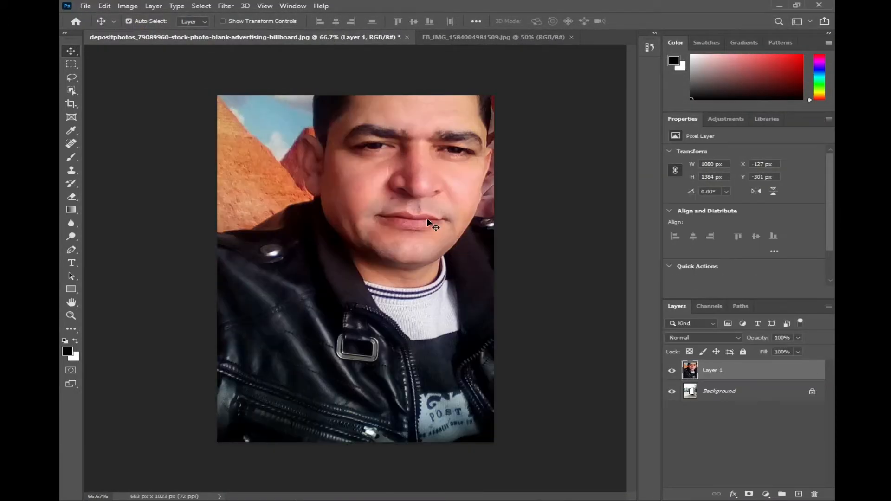
Scale the portrait layer down to 242 × 309 px
drag(395, 208, 398, 227)
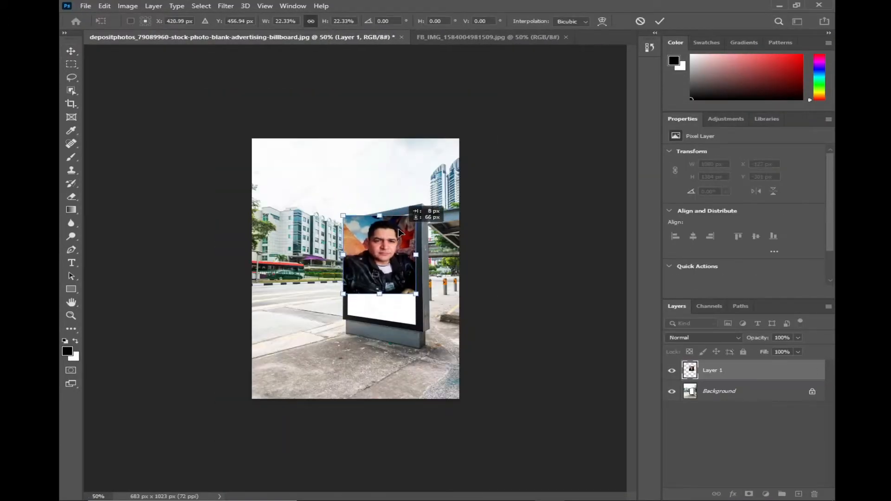
key(Return)
Try to fit the portrait to the billboard's white panel with Free Transform by stretching it and skewing its corners
key(ctrl+t)
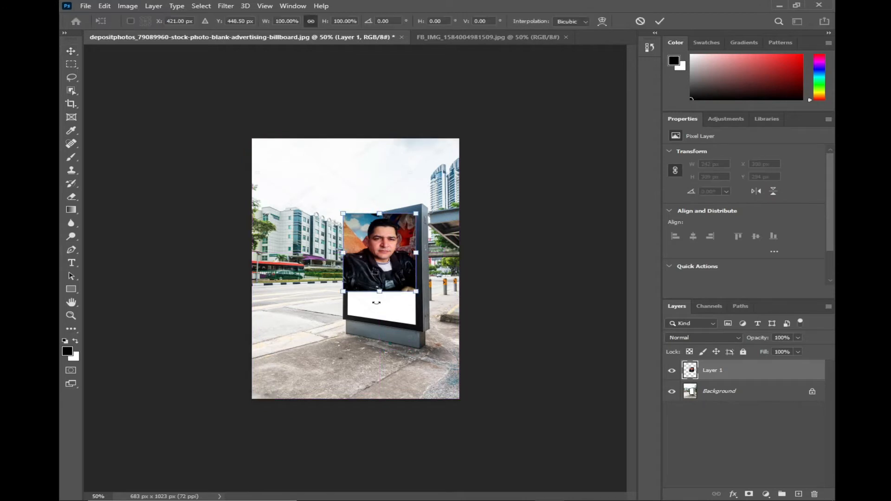
drag(379, 292, 417, 324)
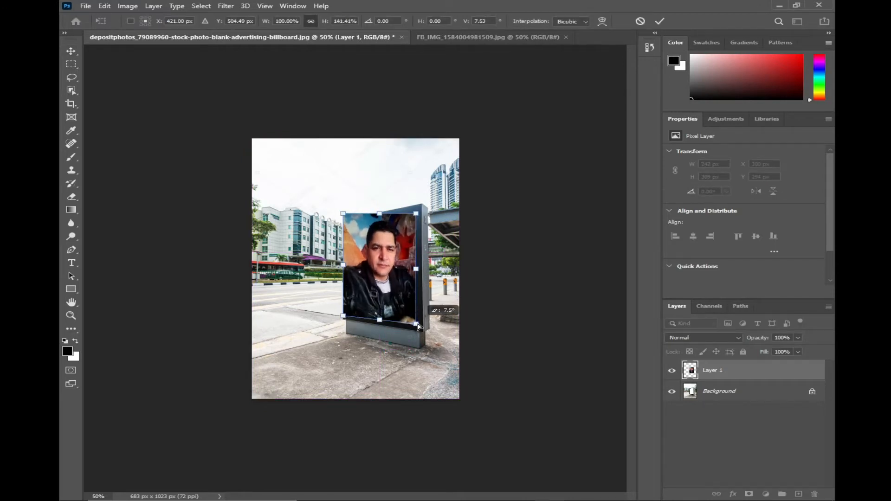
mouse_move(344, 217)
mouse_down()
mouse_move(347, 208)
mouse_move(349, 225)
mouse_up()
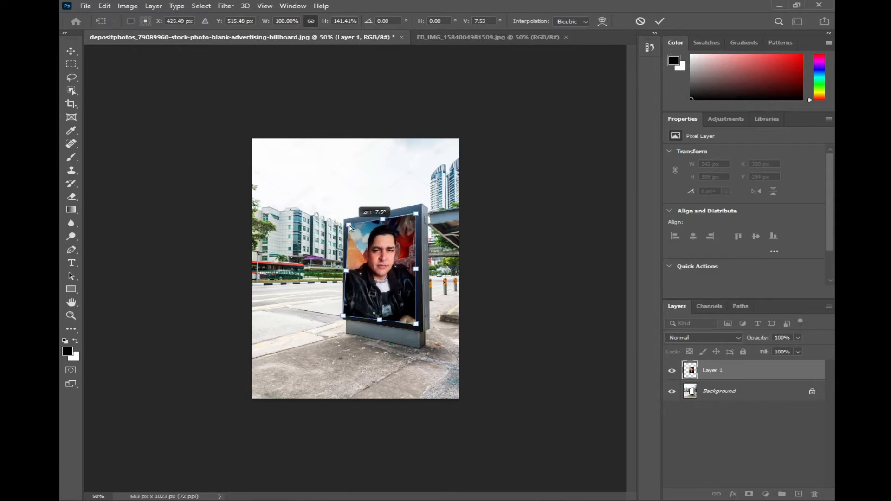
key(ctrl+plus)
drag(332, 365, 340, 366)
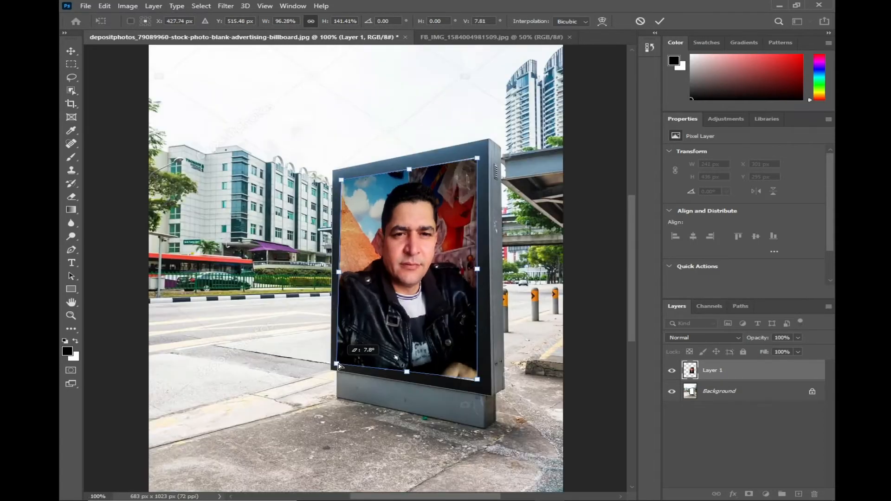
key(Return)
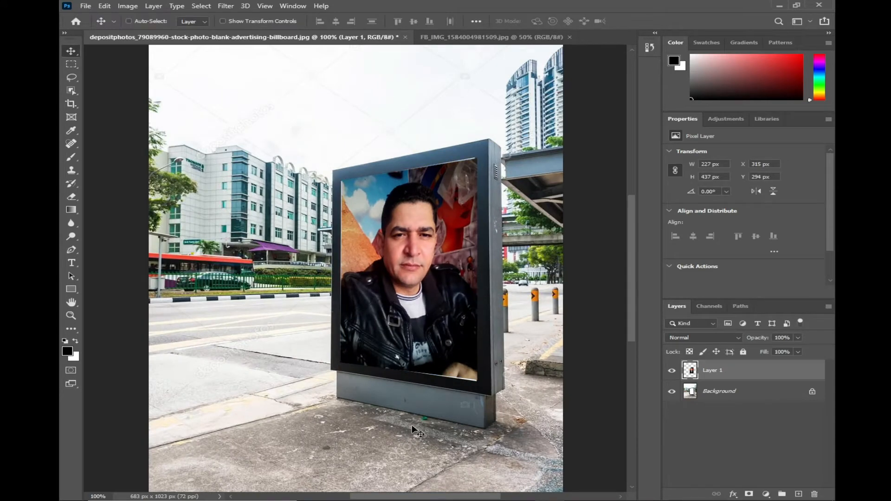
key(ctrl+t)
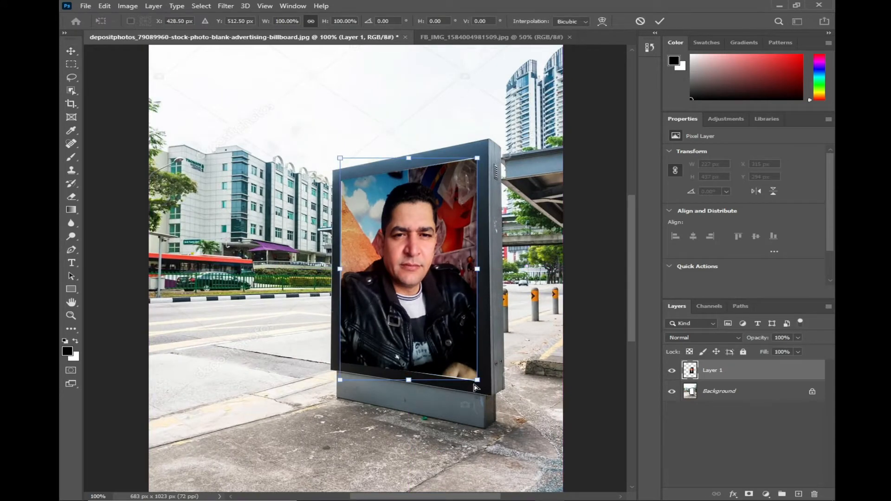
key(Return)
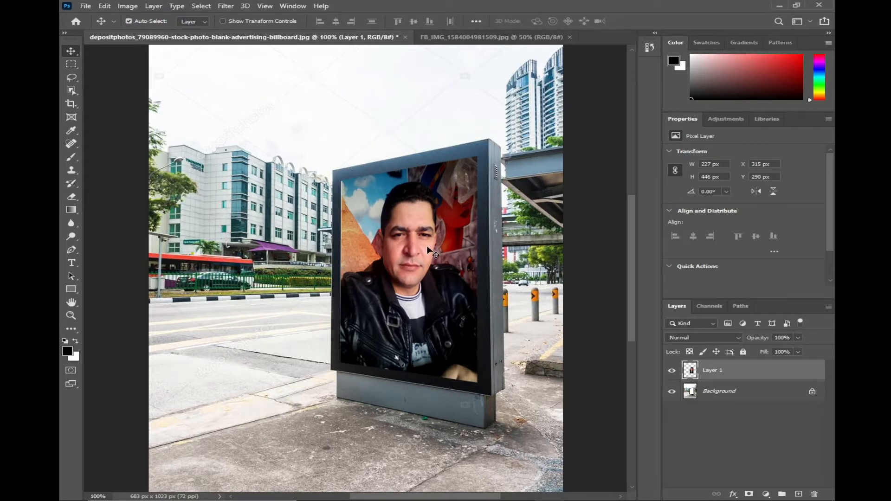
Undo the portrait's corner distortion and its placement over the billboard
key(ctrl+z)
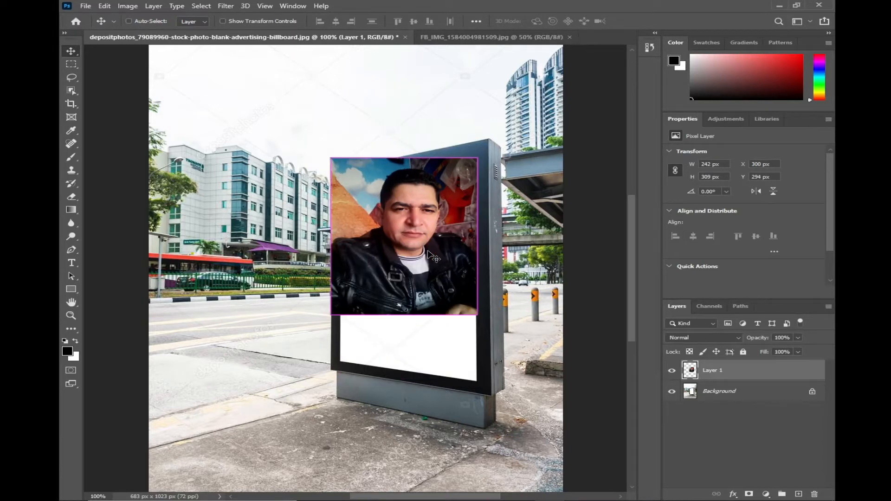
key(ctrl+z)
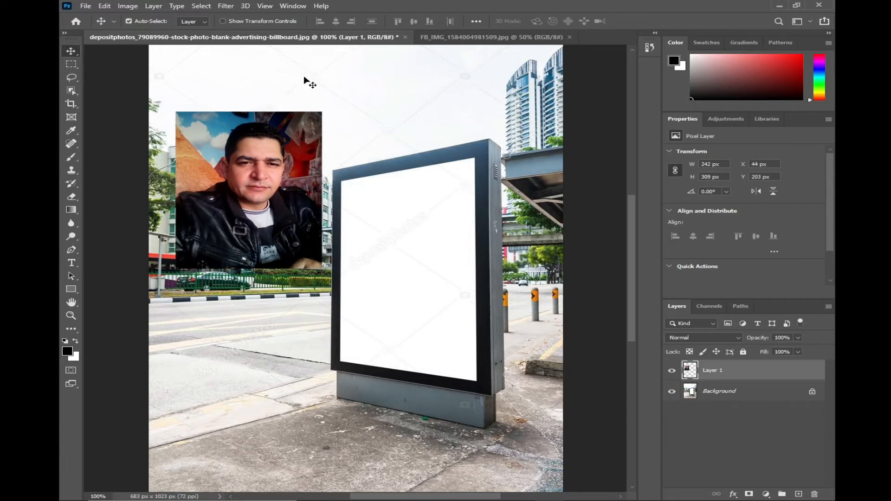
Select the portrait layer's pixels, copy them to the clipboard and delete the layer
click(226, 6)
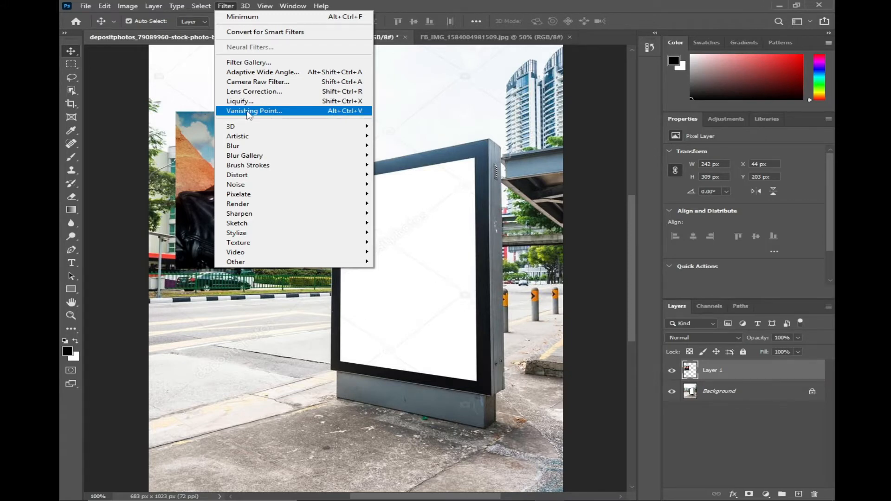
mouse_move(268, 179)
mouse_down()
mouse_move(268, 201)
mouse_move(273, 192)
mouse_up()
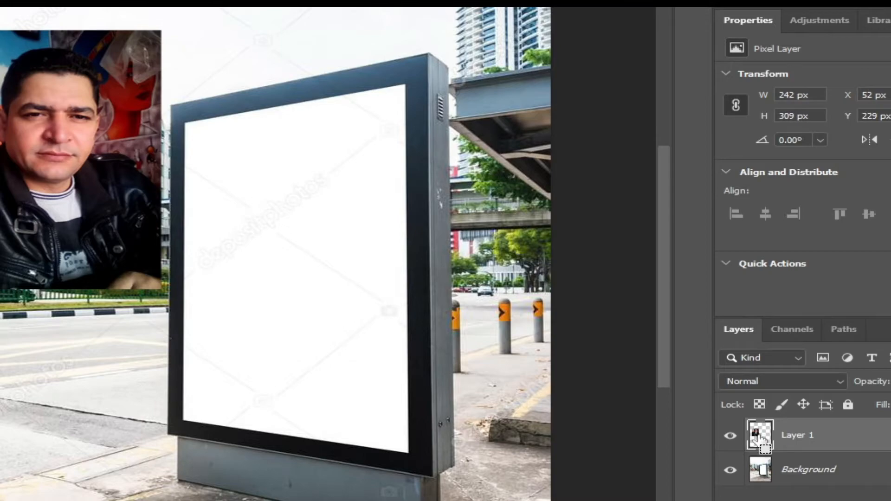
ctrl+click(689, 374)
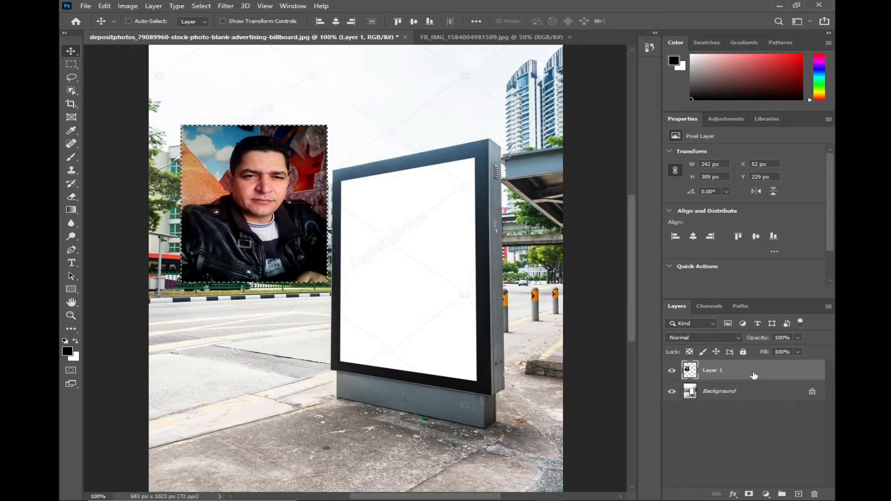
key(ctrl+d)
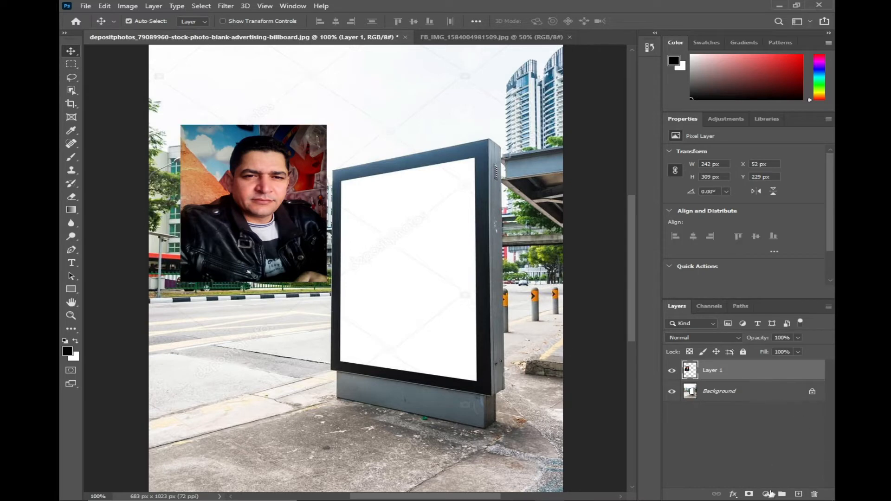
click(814, 493)
Add an empty layer above the billboard background and open the Vanishing Point filter on it
click(393, 193)
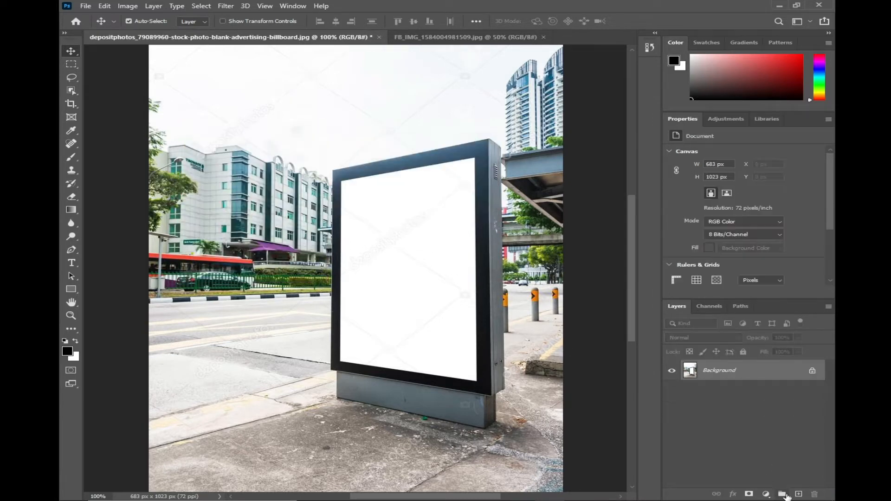
click(798, 493)
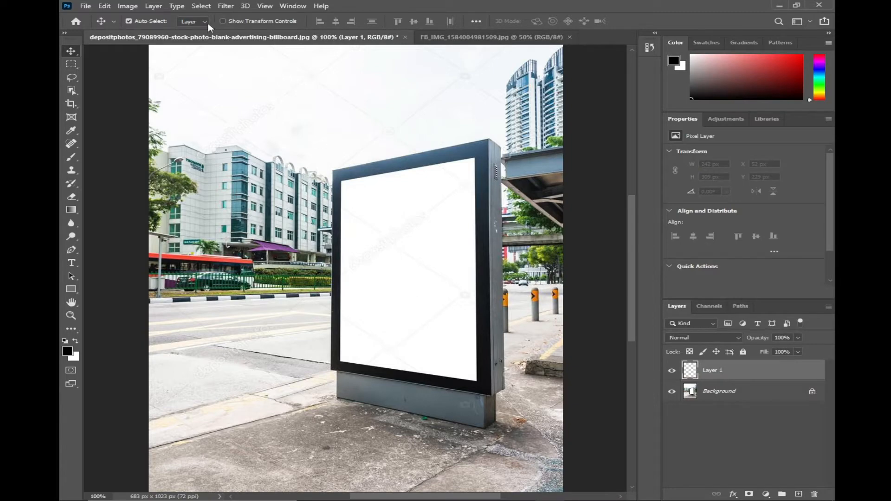
click(225, 6)
click(309, 112)
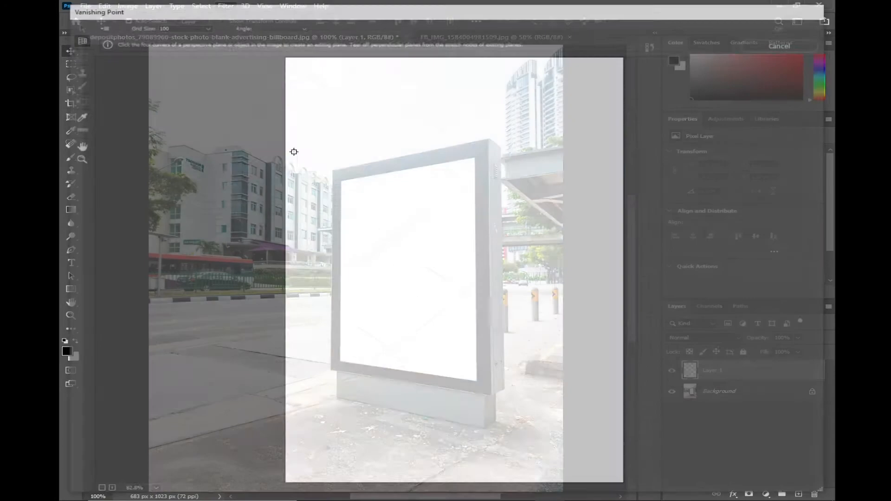
Define a perspective plane by marking the four corners of the billboard's white panel
scroll(478, 242, up, 2)
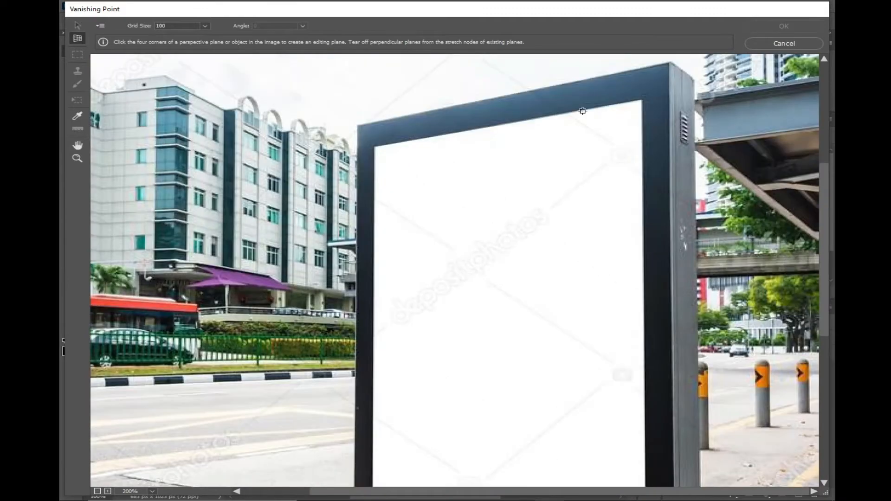
click(641, 99)
click(375, 147)
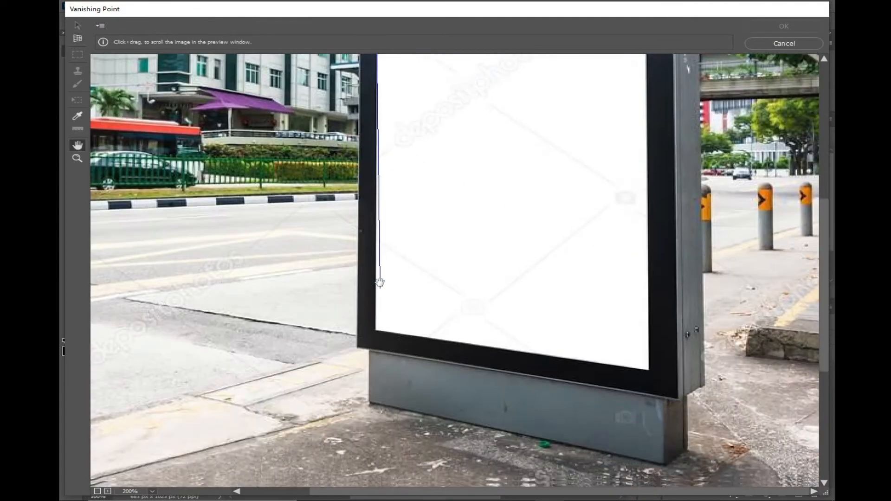
scroll(377, 269, down, 3)
click(377, 324)
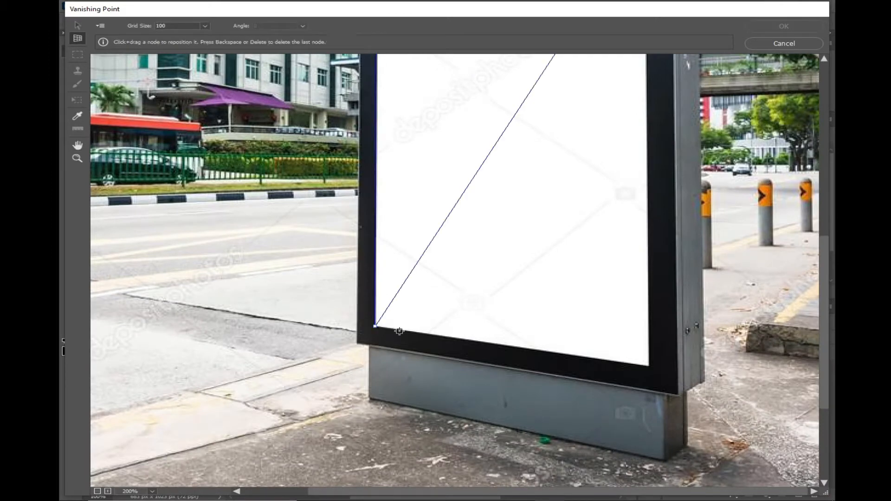
click(648, 367)
key(ctrl+minus)
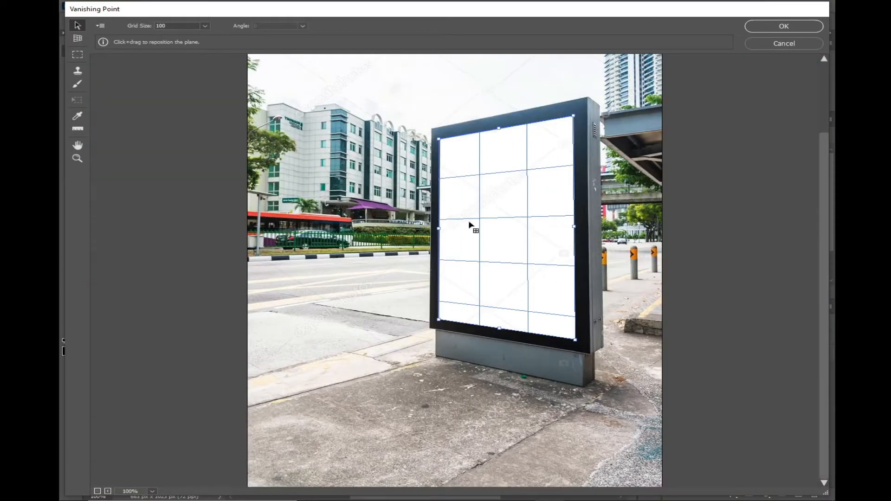
drag(469, 222, 470, 222)
Paste the copied portrait into Vanishing Point and move it onto the billboard's perspective plane
key(ctrl+v)
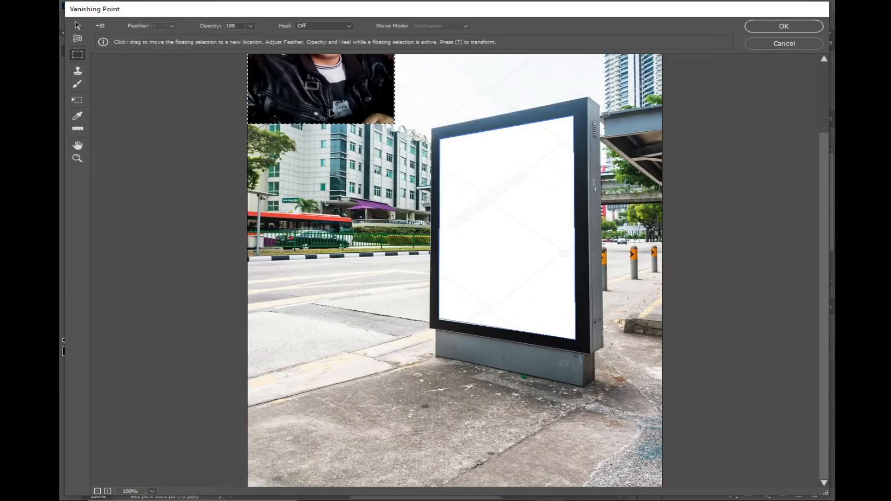
drag(333, 112, 513, 319)
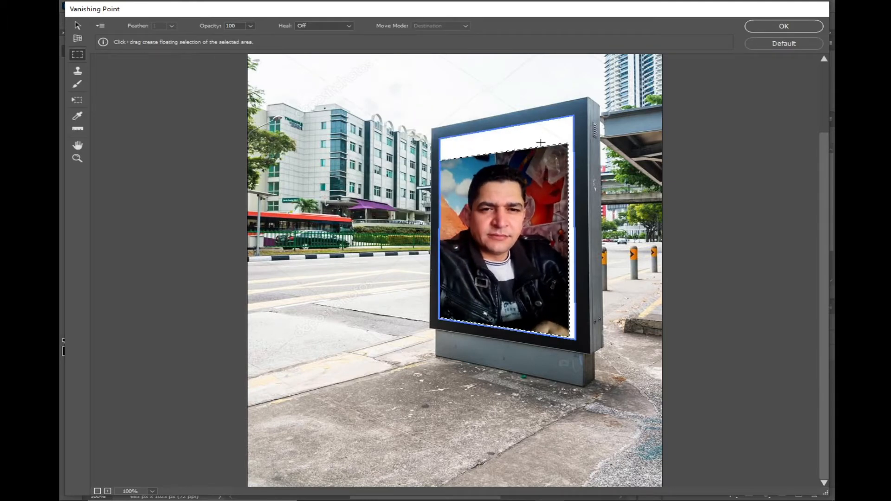
Scale the floating portrait to fill the billboard's white panel, apply the filter and nudge the result down 1 px
key(t)
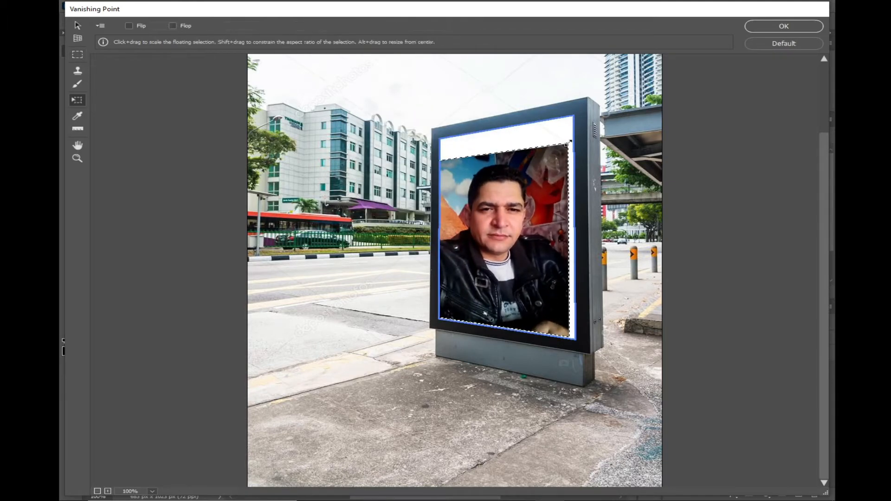
drag(569, 146, 575, 138)
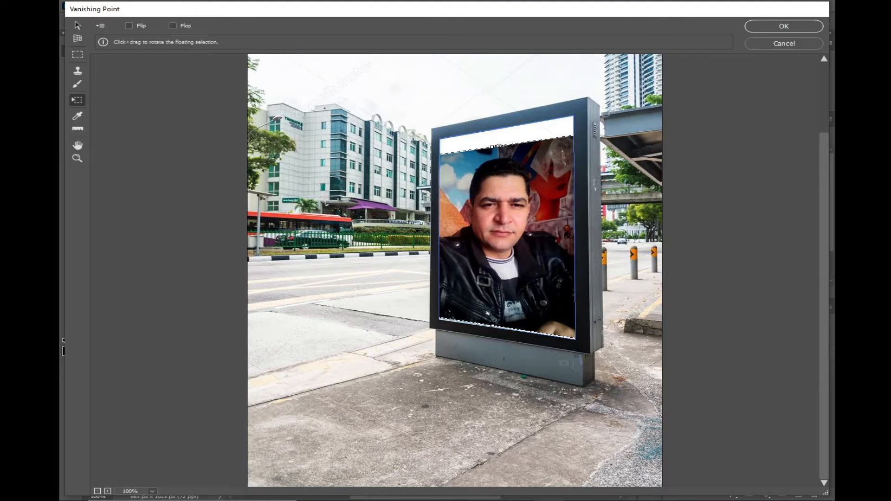
drag(490, 147, 490, 130)
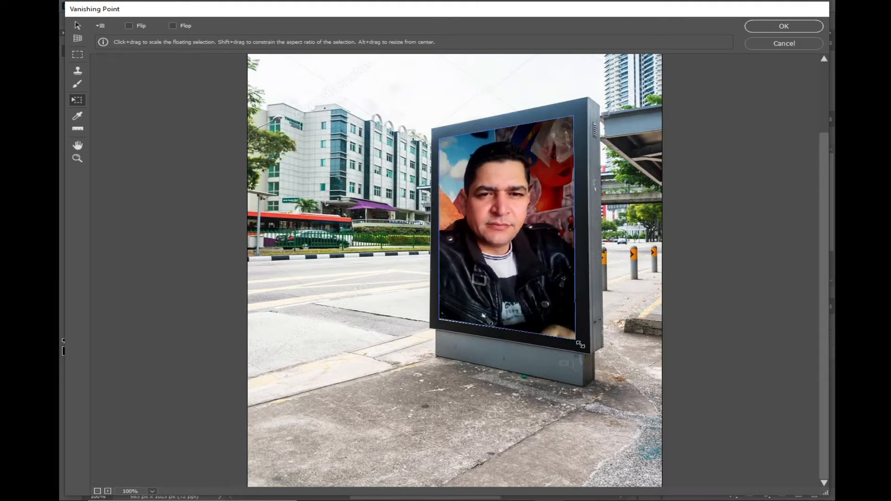
click(788, 26)
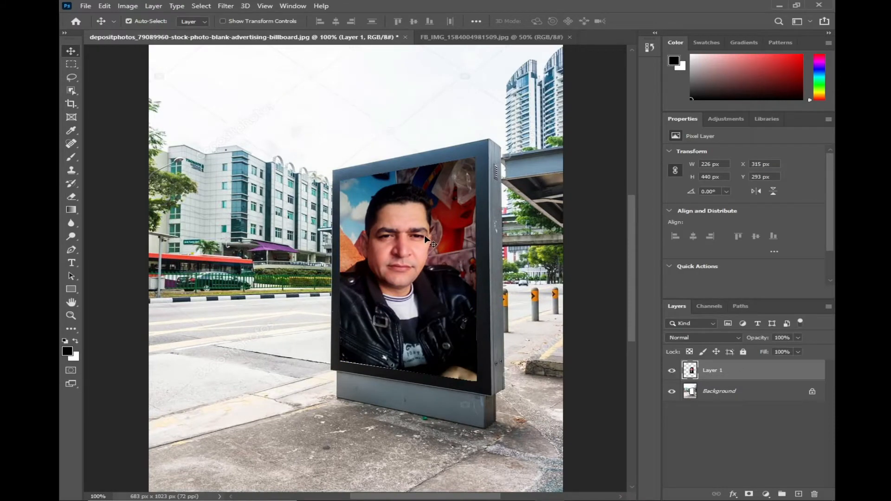
key(Down)
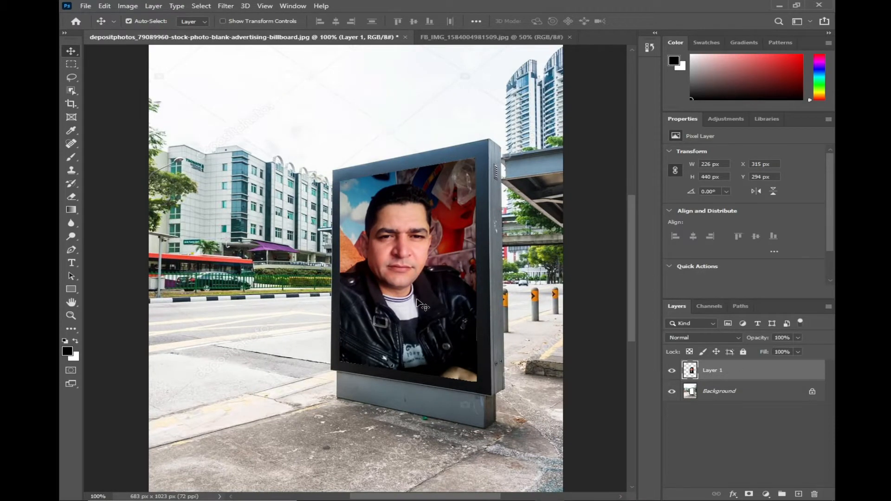
Close the billboard document without saving its changes
click(405, 37)
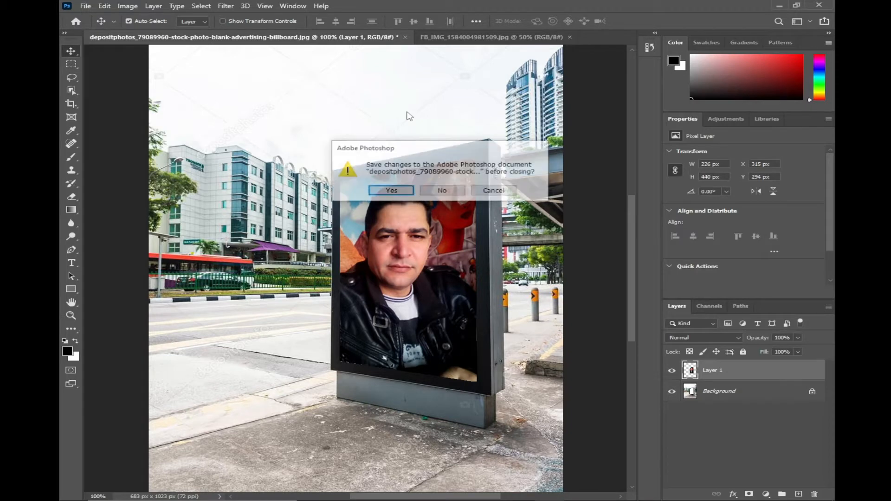
click(444, 192)
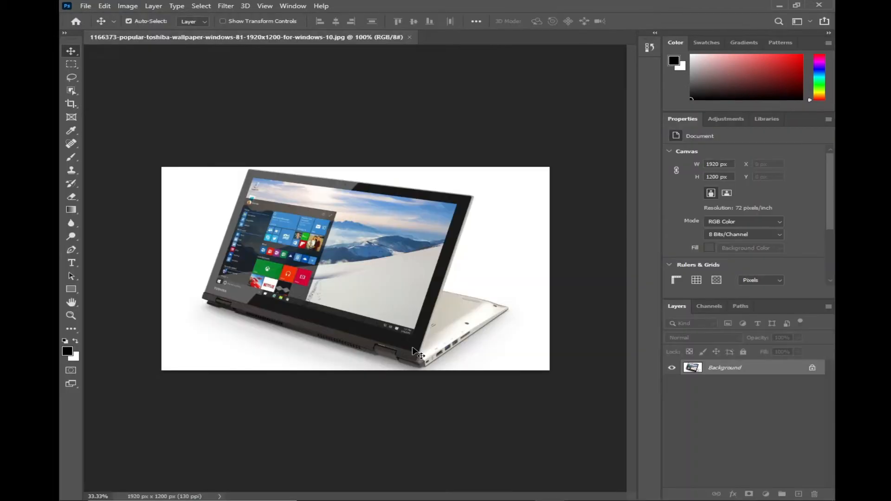
Open the photo of the man in the car and bring it into the laptop document as a new layer
key(ctrl+0)
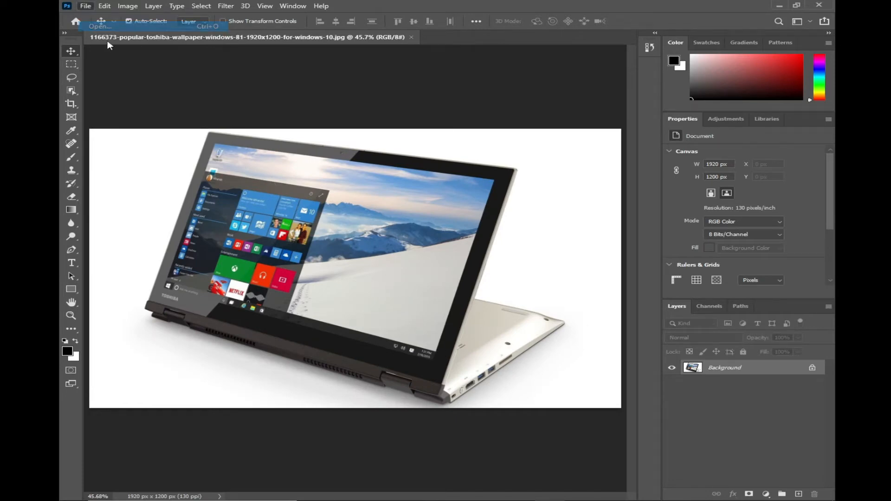
key(ctrl+o)
double_click(471, 101)
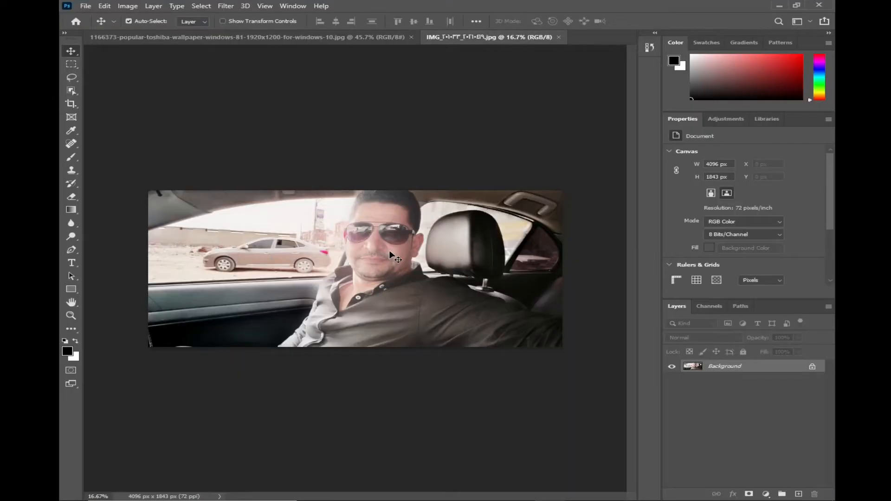
click(341, 40)
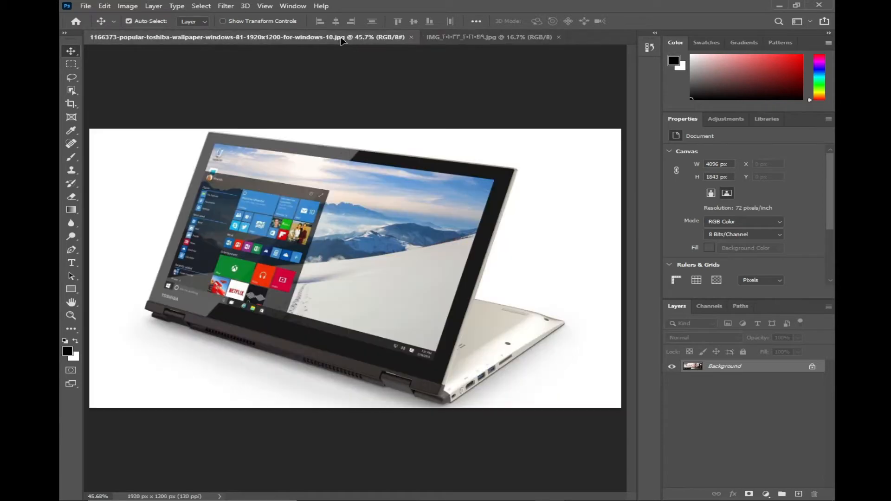
drag(342, 40, 375, 222)
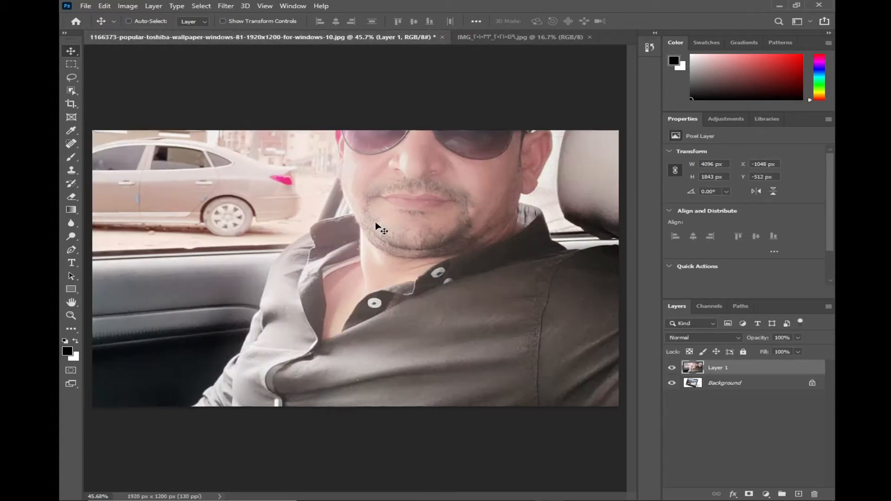
Scale the car photo layer down to 1454 × 738 px over the laptop, undoing the accidental skew before committing
key(ctrl+minus)
key(ctrl+minus)
key(ctrl+minus)
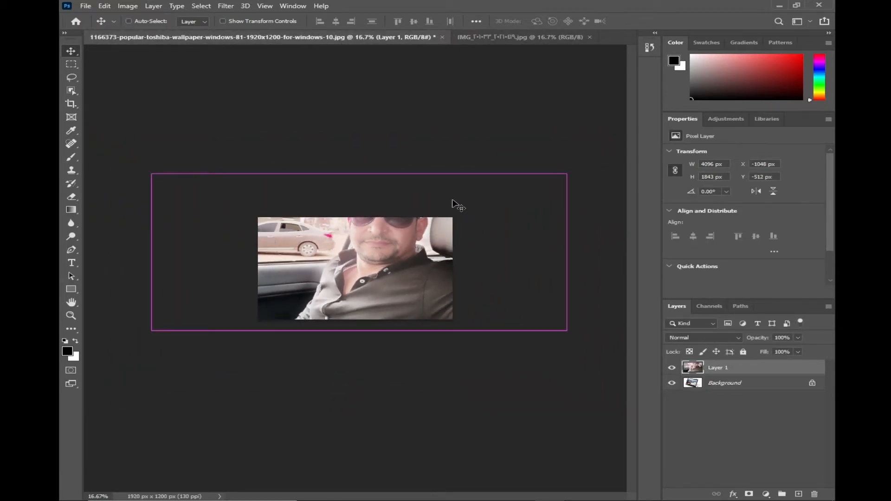
key(ctrl+t)
drag(567, 174, 463, 215)
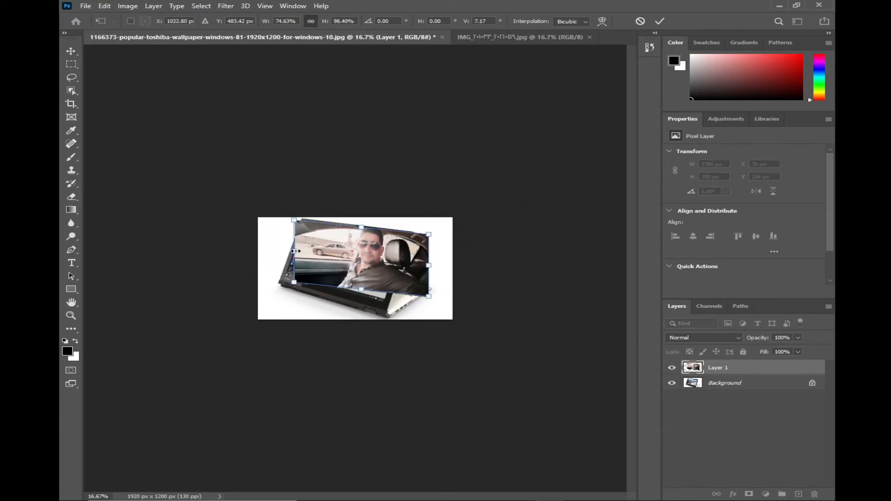
key(ctrl+z)
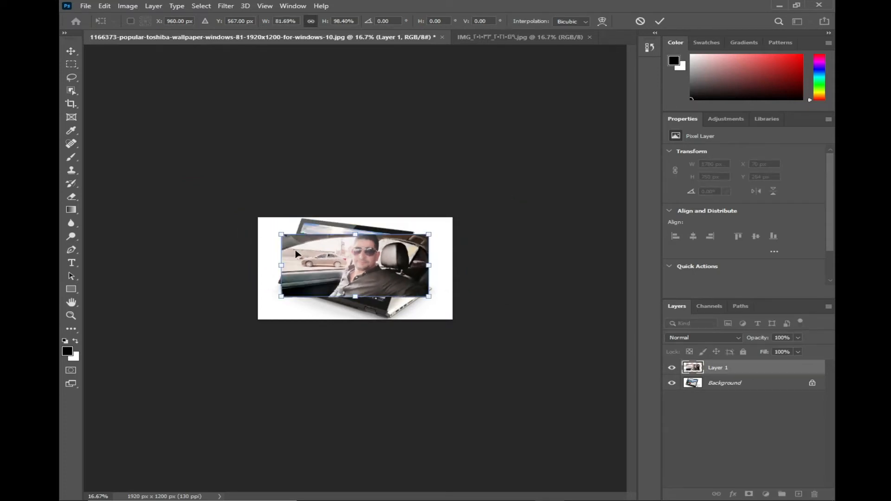
key(Return)
drag(378, 262, 400, 287)
key(ctrl+plus)
key(ctrl+plus)
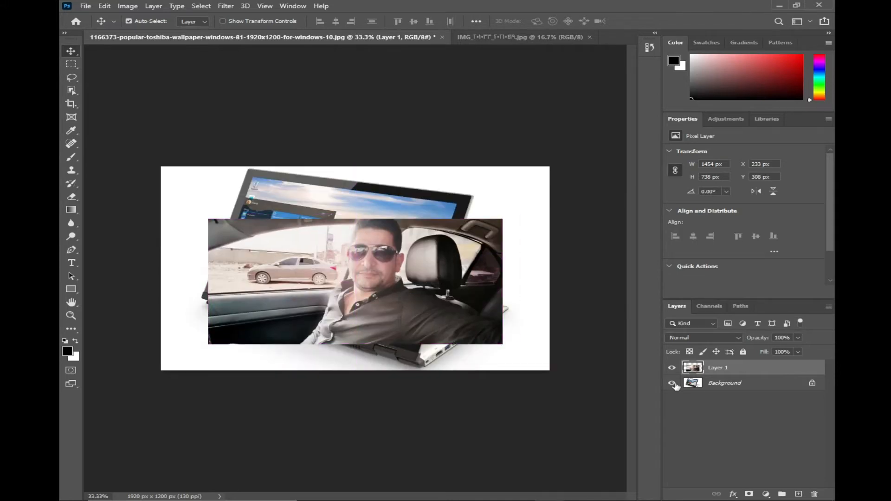
Select the scaled car photo's pixels, copy them, deselect and delete the photo layer
ctrl+click(691, 369)
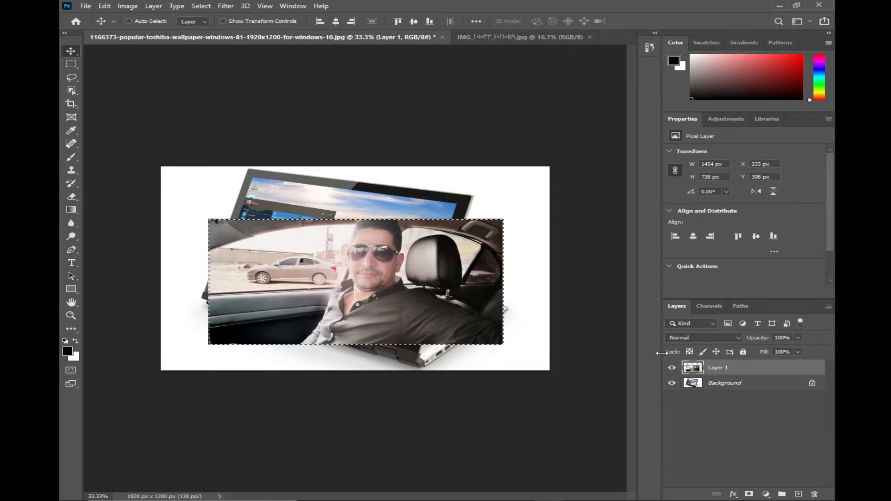
key(ctrl+d)
key(Delete)
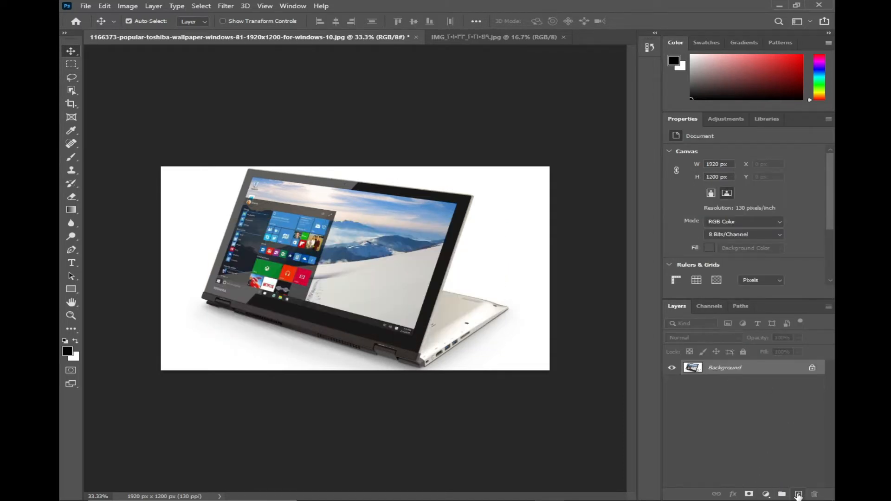
Add a new empty layer and define a Vanishing Point plane by marking the four corners of the laptop's display
click(798, 494)
click(225, 6)
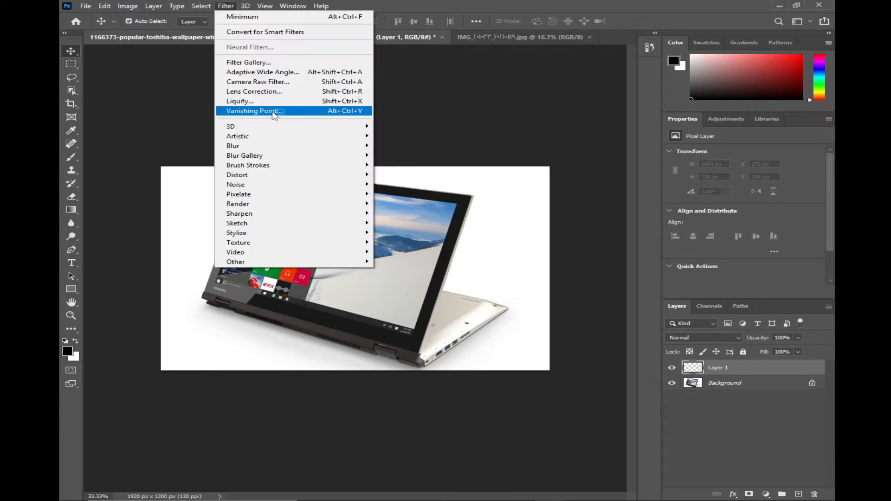
click(278, 112)
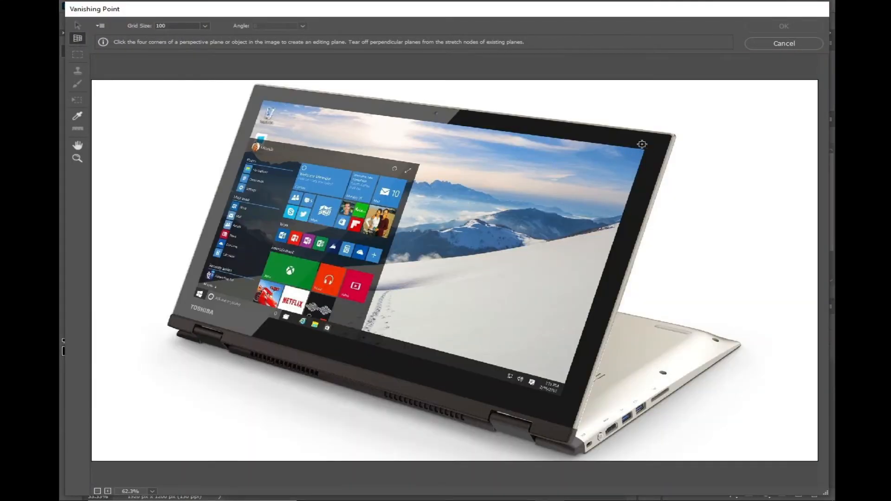
click(644, 148)
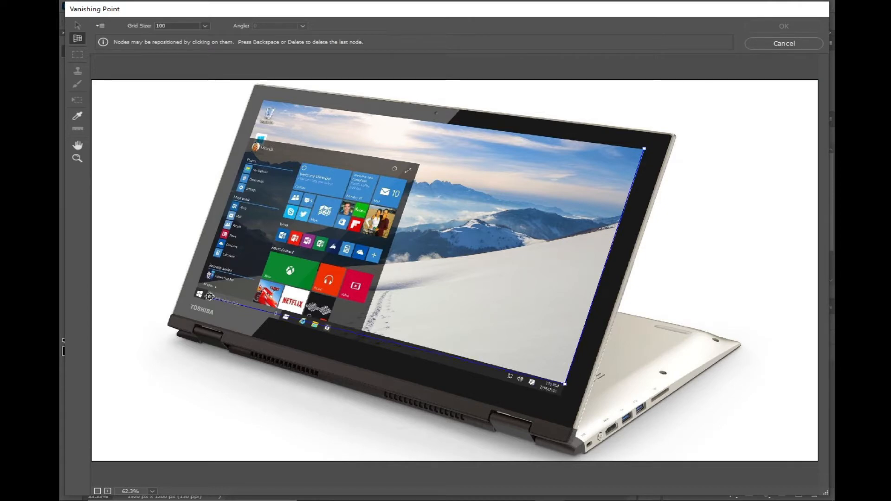
click(197, 284)
click(264, 99)
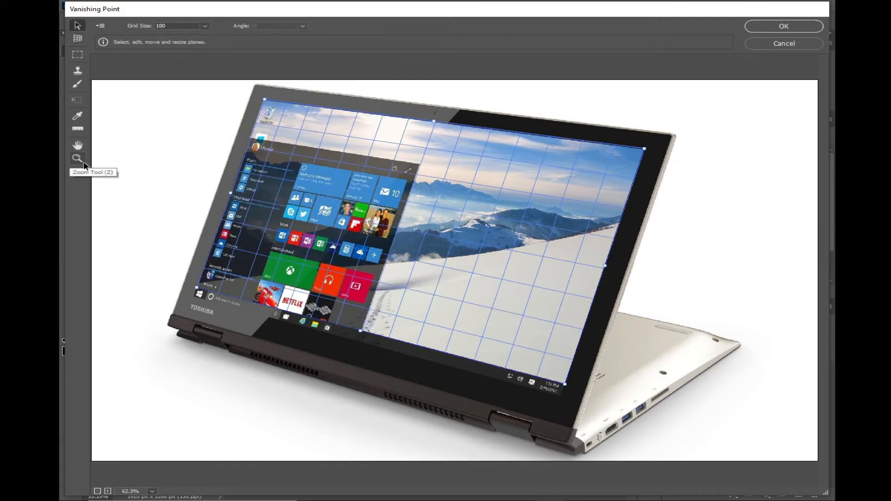
Paste the copied car photo into Vanishing Point, fit it into the laptop display's plane and apply the filter
key(ctrl+v)
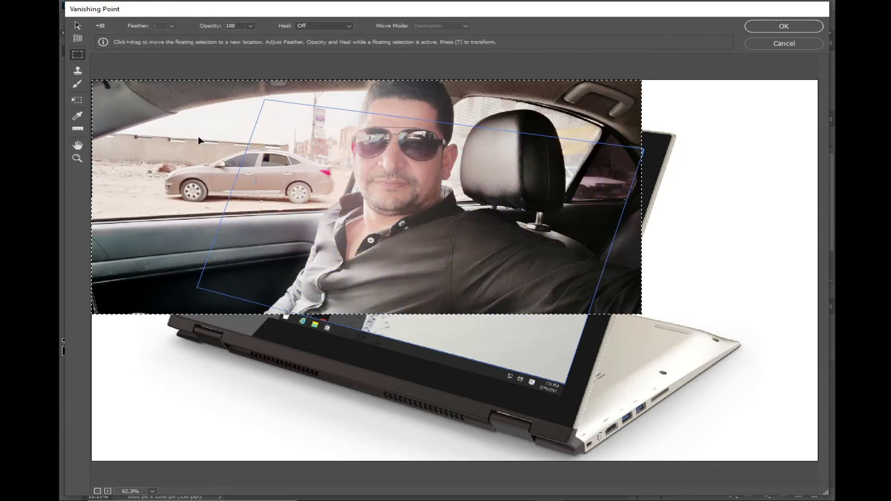
drag(199, 140, 270, 196)
drag(269, 181, 269, 160)
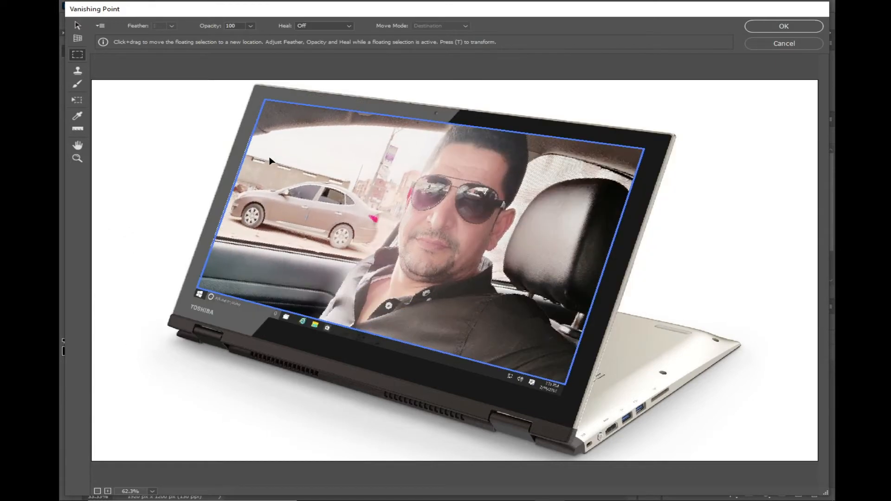
click(784, 26)
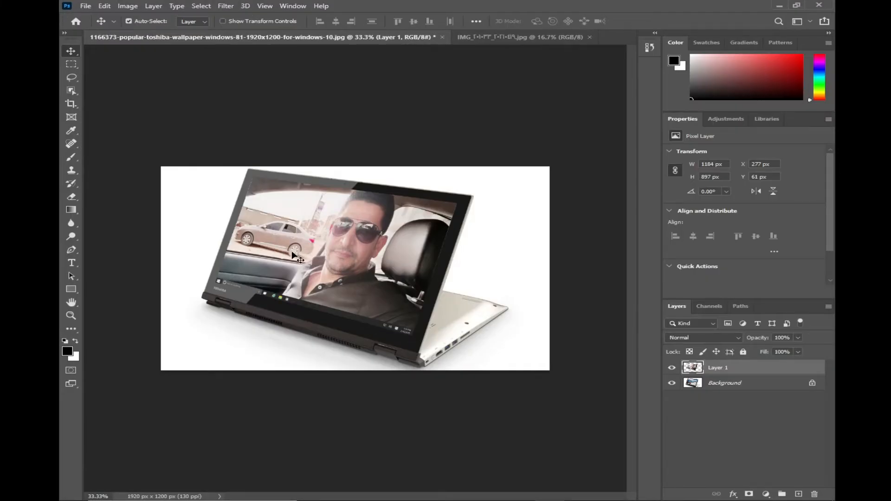
Add a layer mask to the photo layer and fill a Polygonal Lasso outline of the side window behind the parked car with black
click(747, 494)
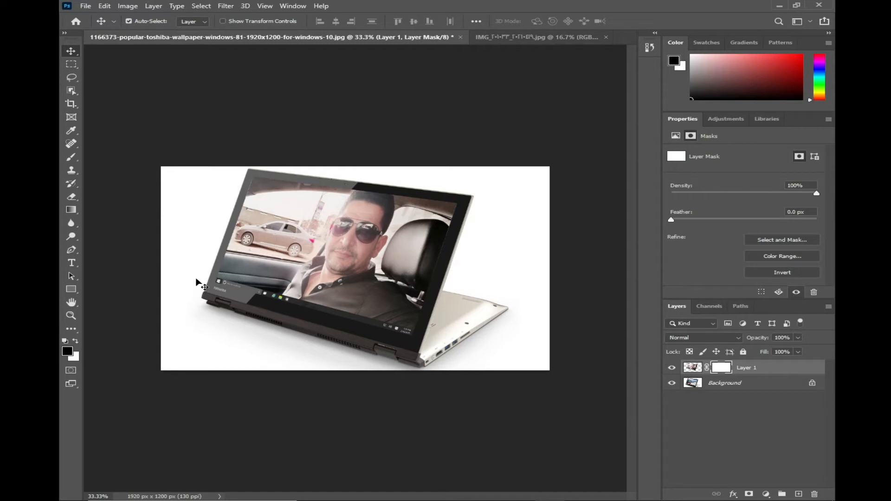
key(ctrl+plus)
key(ctrl+plus)
key(ctrl+plus)
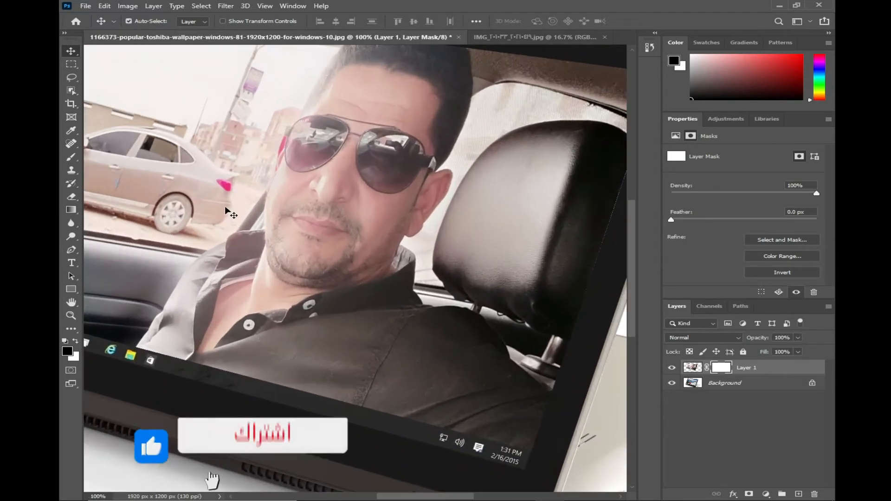
drag(228, 211, 386, 309)
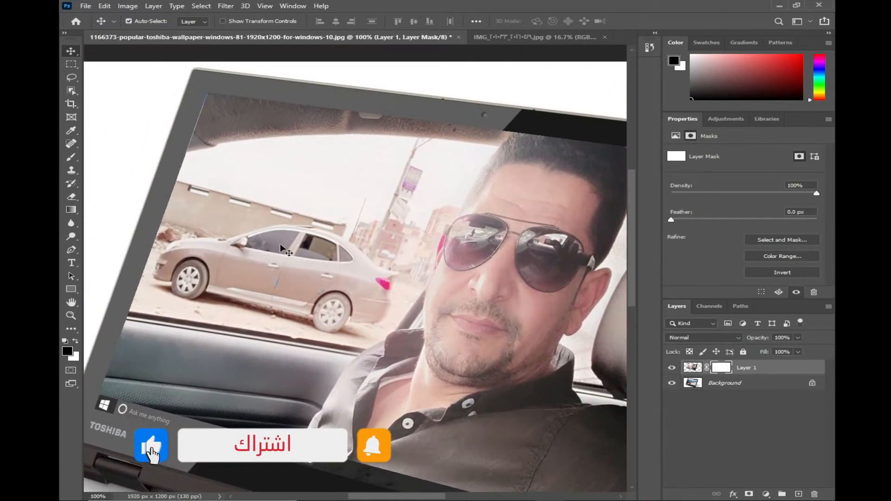
click(70, 78)
click(119, 88)
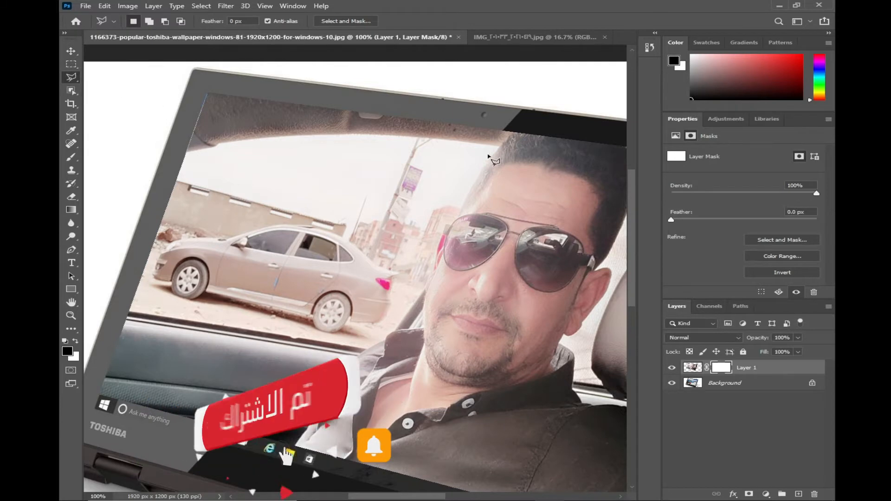
click(498, 149)
click(464, 200)
click(452, 225)
click(439, 253)
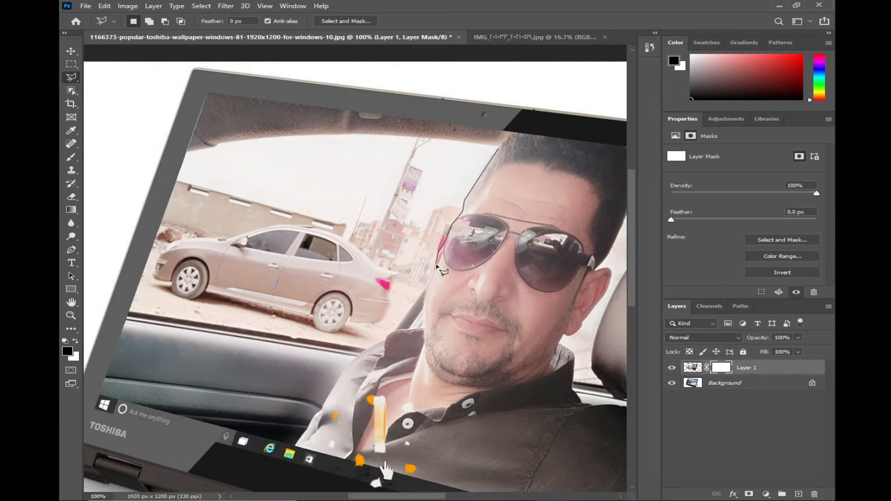
click(395, 330)
click(368, 348)
click(128, 312)
click(165, 154)
click(260, 136)
click(399, 135)
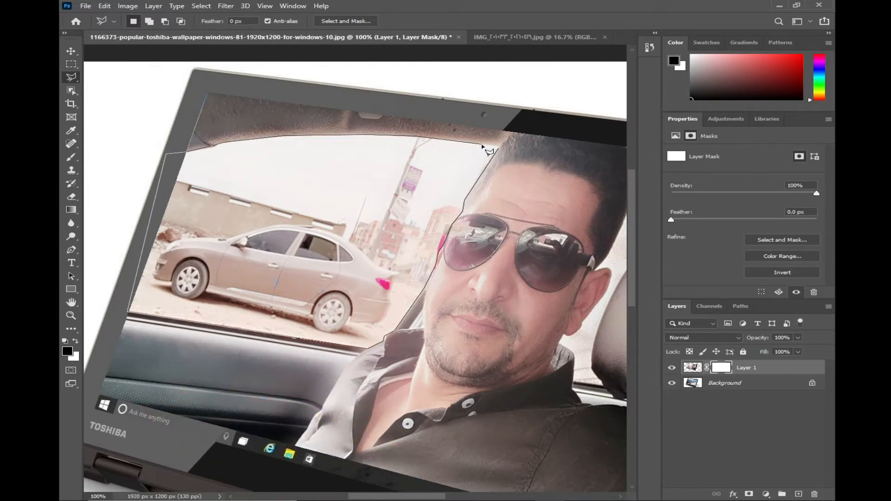
click(499, 149)
key(alt+BackSpace)
Select the bright window area around the headrest with the Magic Wand, fill it with black on the layer mask and deselect
drag(449, 300, 218, 275)
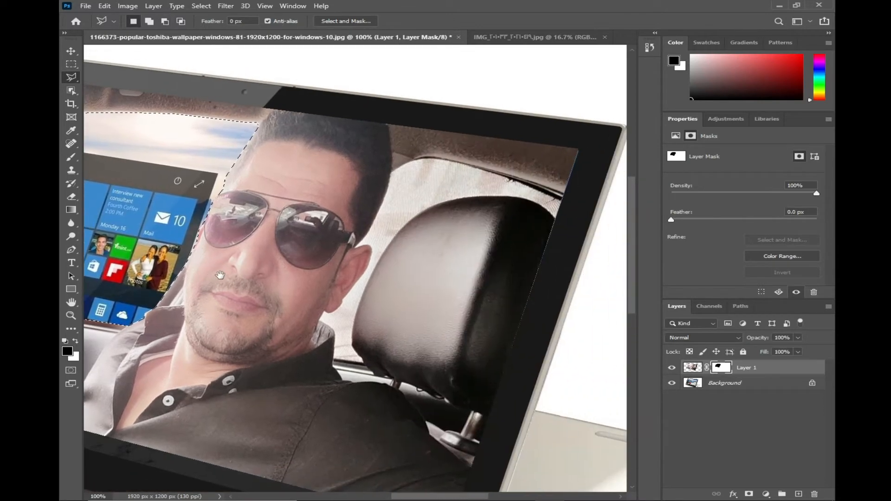
right_click(71, 90)
click(113, 110)
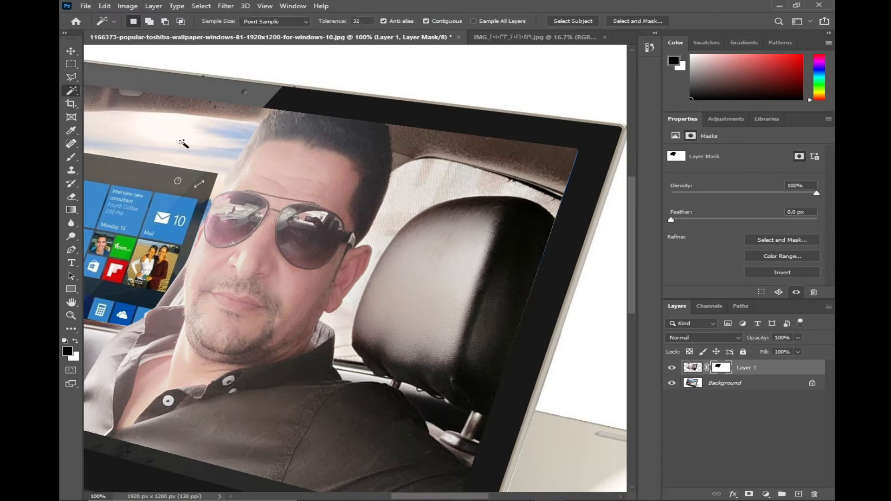
click(467, 196)
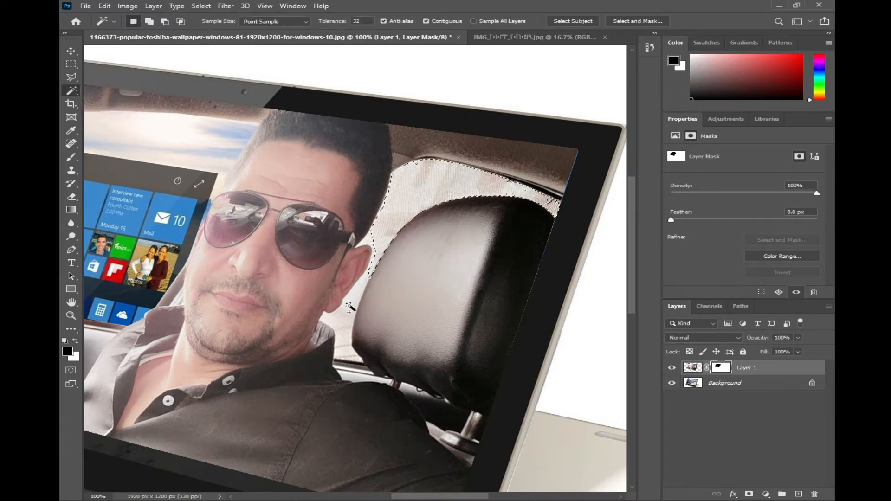
shift+click(360, 253)
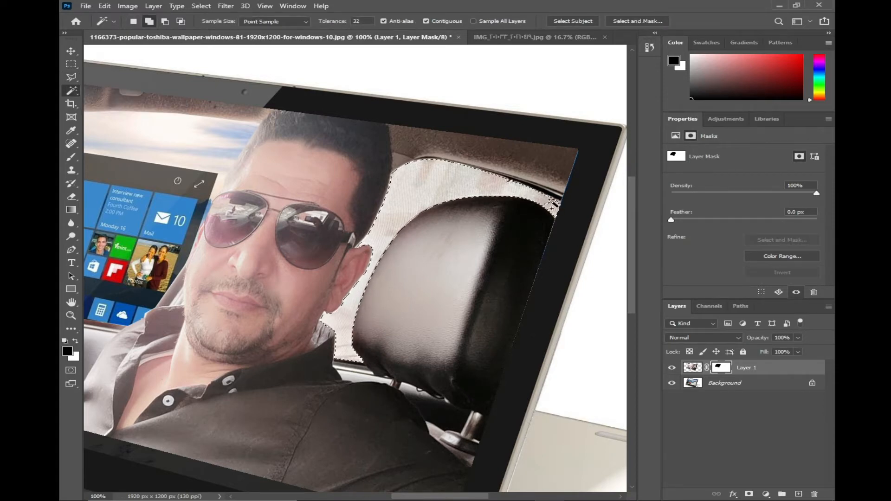
key(alt+BackSpace)
key(ctrl+d)
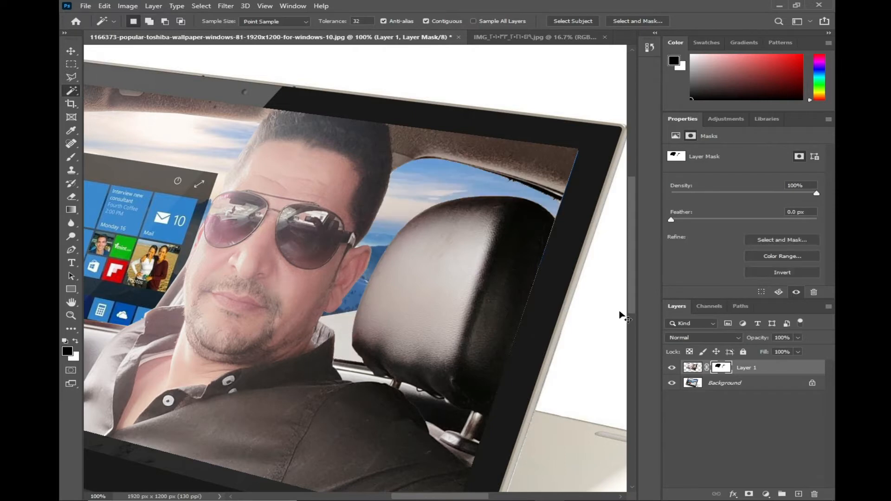
key(ctrl+minus)
key(ctrl+minus)
key(ctrl+minus)
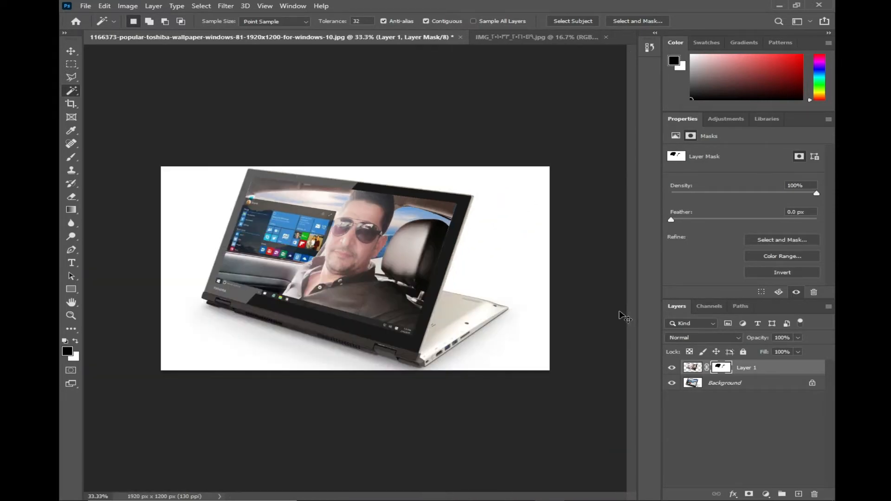
key(v)
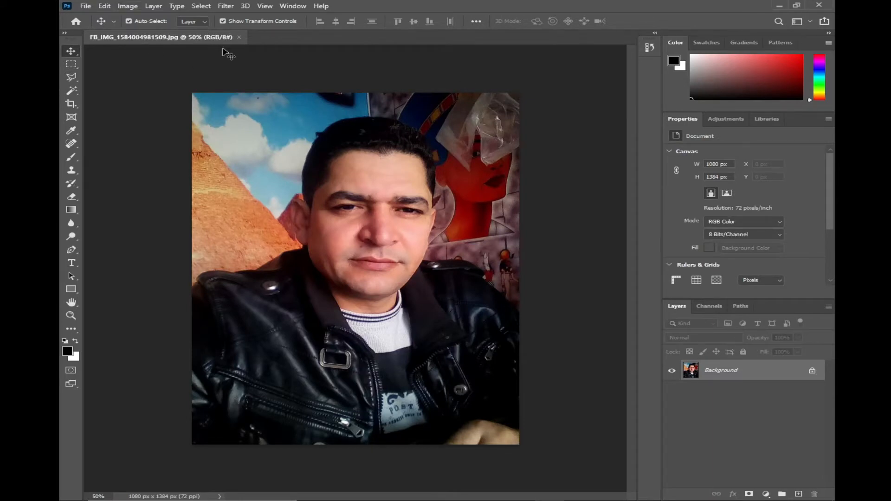
Open the Liquify filter on the leather-jacket portrait, try an Eye Size of 100 on one eye, and reset it to 0
click(225, 6)
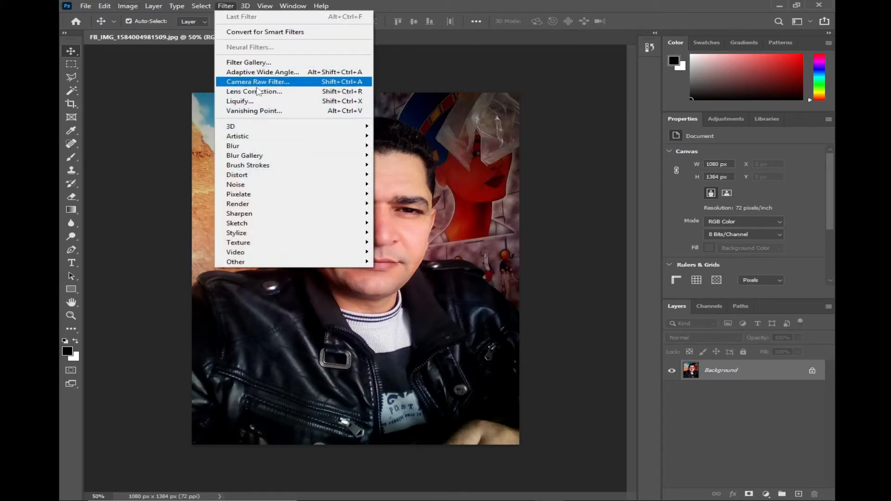
click(287, 102)
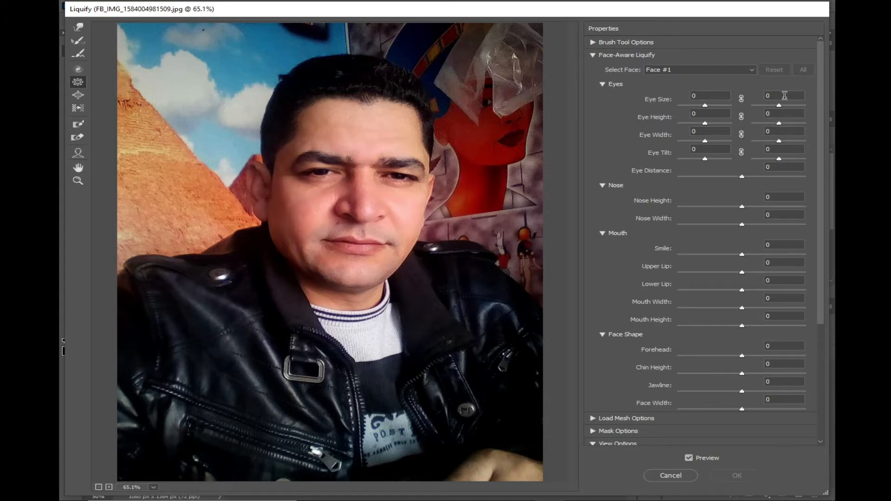
drag(705, 105, 731, 106)
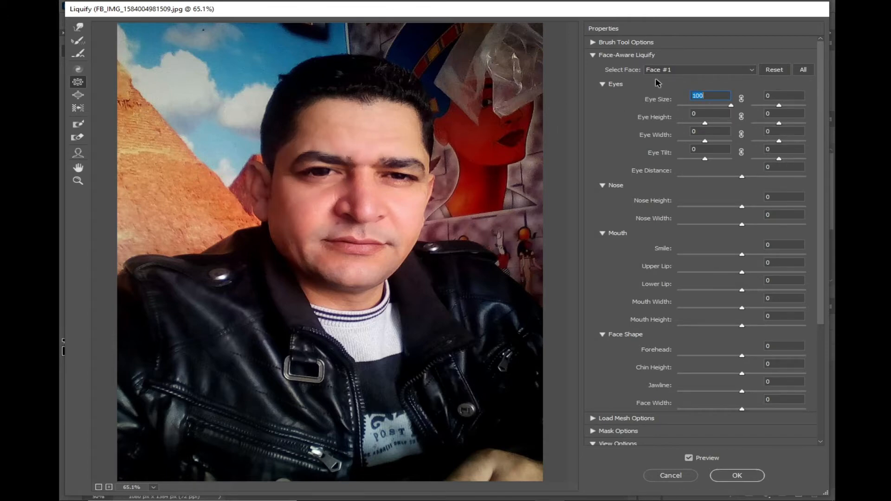
text(0)
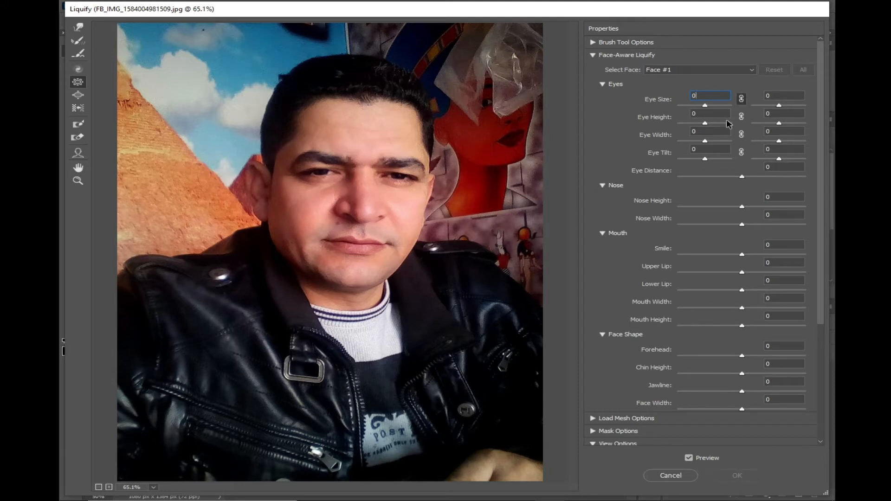
Try a linked Eye Size change on both eyes and reset the value to 0
click(710, 105)
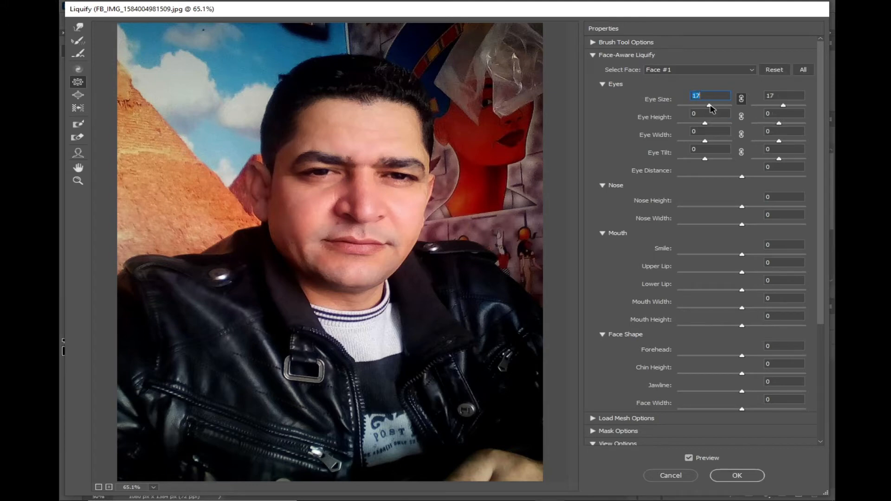
mouse_move(726, 108)
mouse_down()
mouse_move(661, 111)
mouse_move(720, 106)
mouse_up()
text(0)
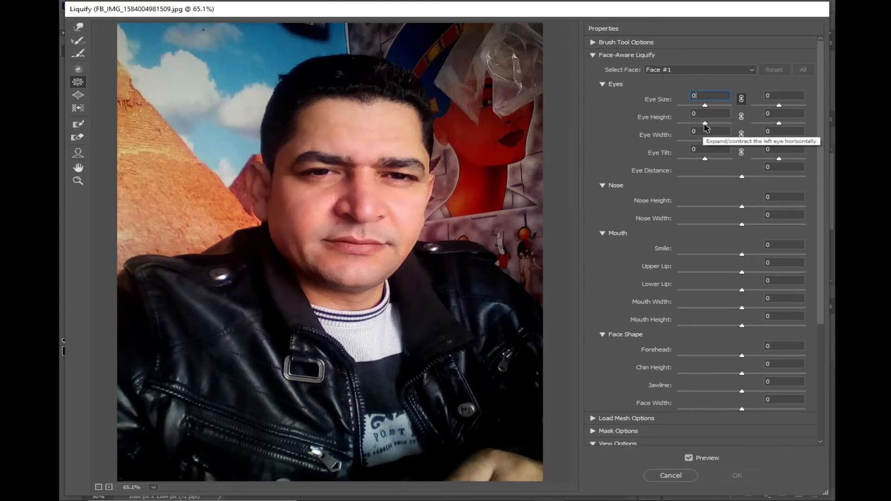
Try Eye Height on one eye and on both linked eyes, and reset the value to 0
drag(705, 125, 713, 125)
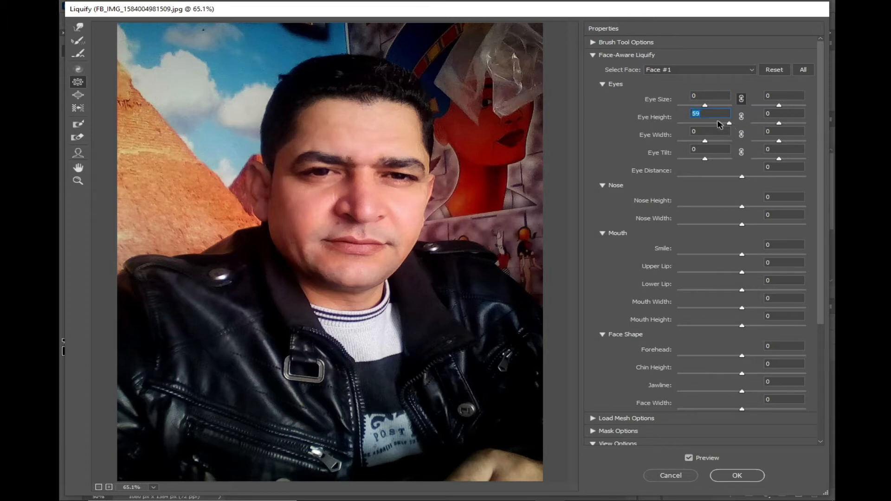
text(13)
key(Return)
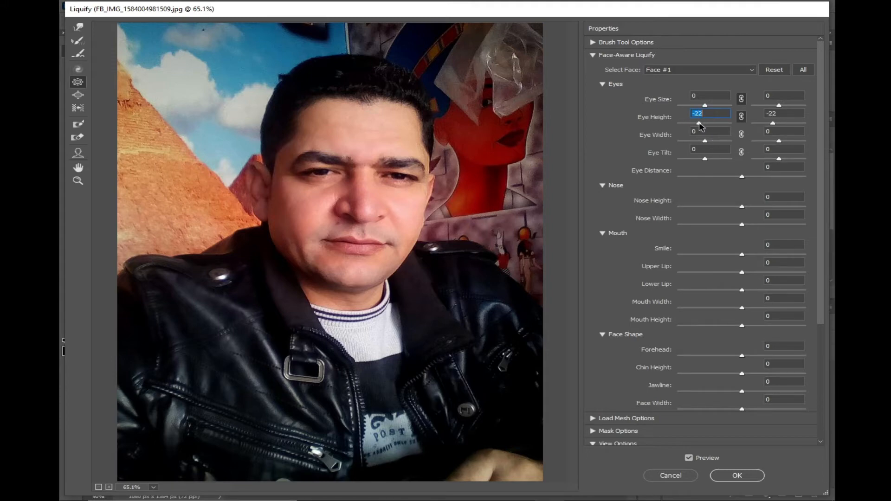
drag(722, 127, 737, 126)
text(0)
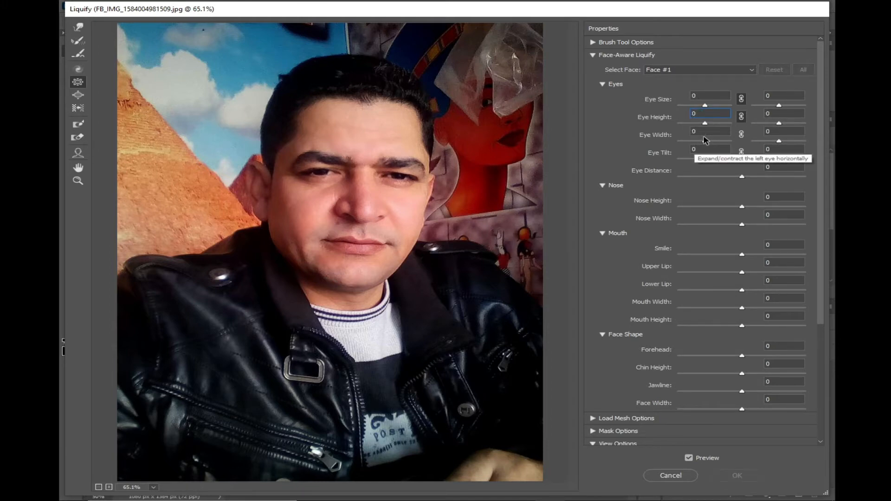
Set the Eye Tilt values to -100 and 100, reset Nose Height to 0, and set Nose Width to -48 and Smile to 27
drag(705, 141, 817, 158)
click(741, 156)
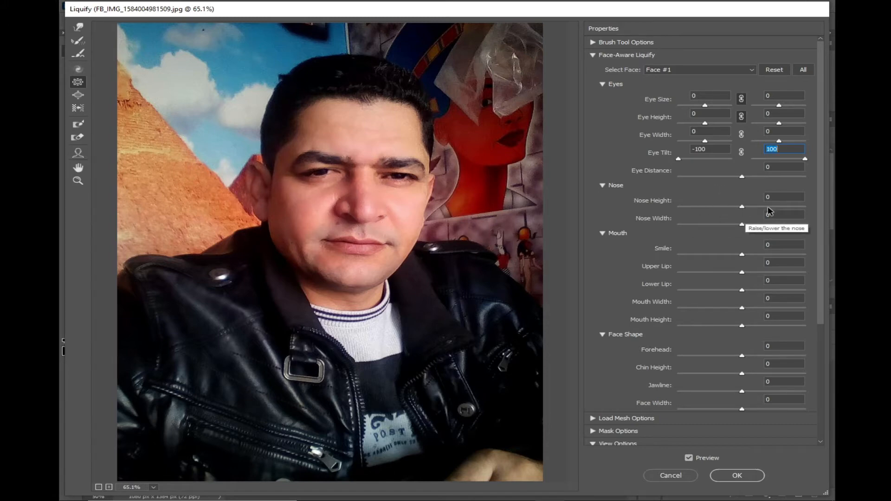
drag(742, 207, 721, 226)
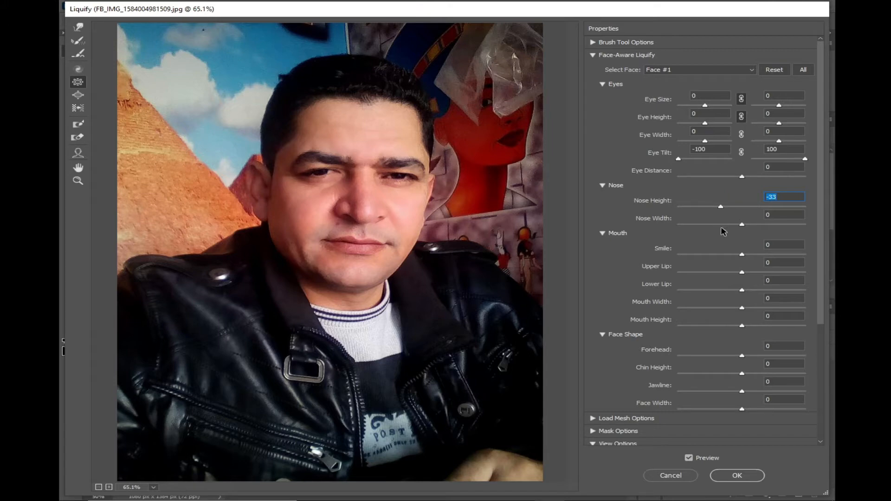
text(0)
drag(742, 224, 753, 270)
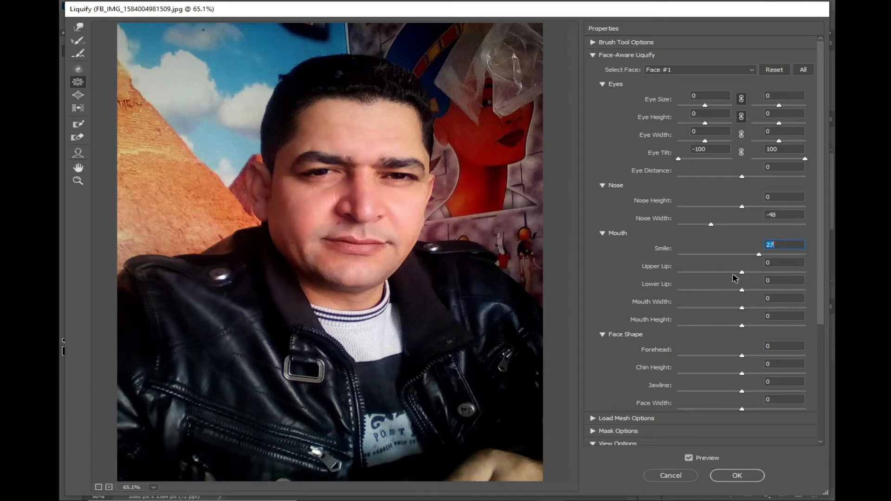
Shape the mouth with Upper Lip 10, Lower Lip 0, Mouth Width -26 and Mouth Height -45
drag(742, 272, 751, 273)
click(747, 273)
click(742, 290)
drag(717, 291, 767, 292)
drag(702, 290, 741, 290)
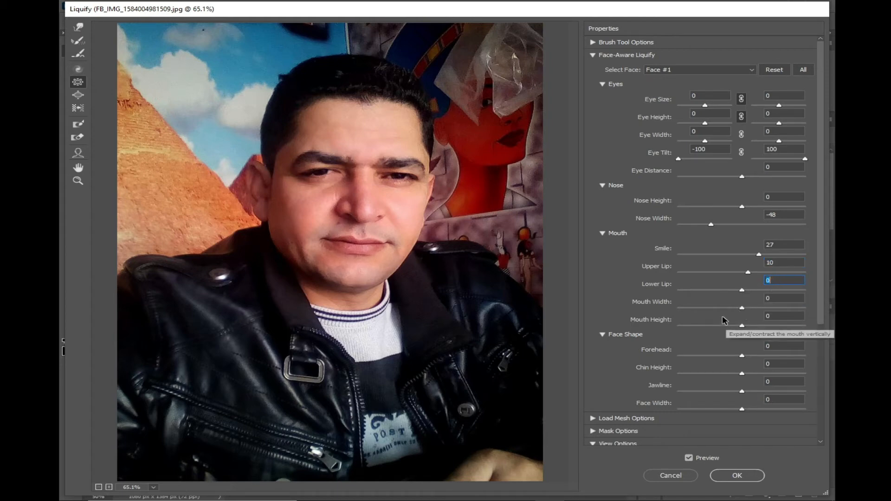
click(742, 309)
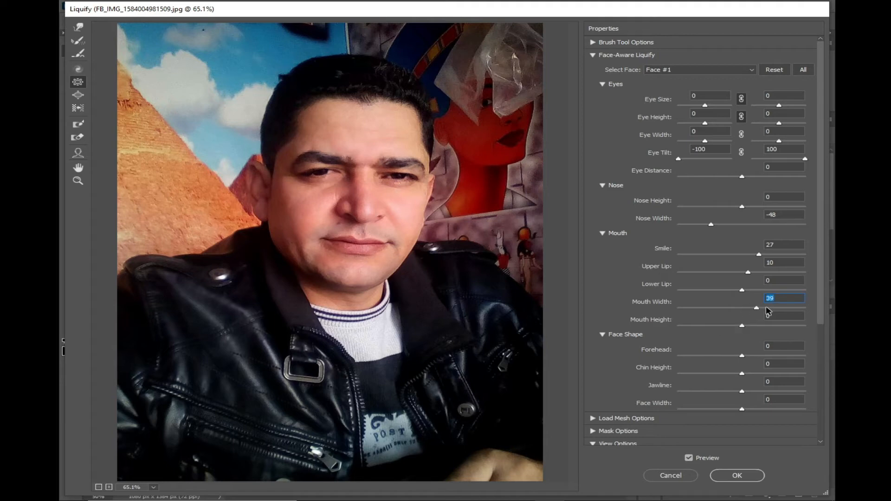
drag(800, 308, 678, 306)
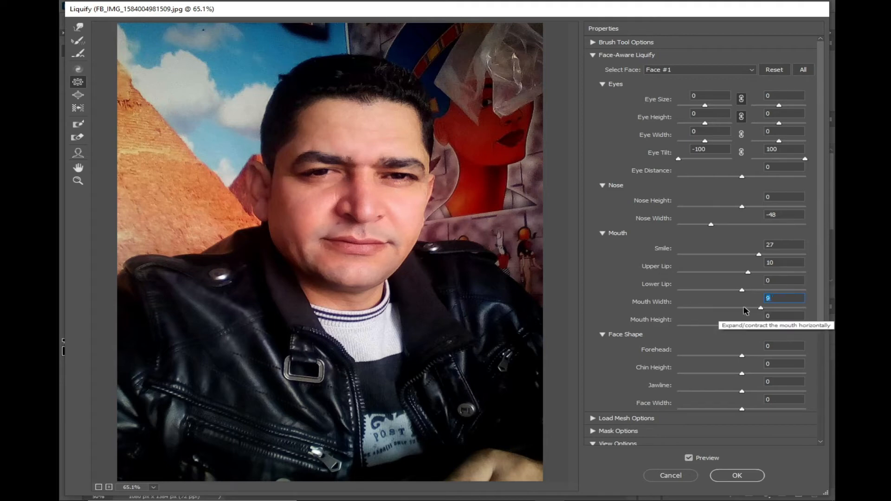
drag(680, 308, 712, 327)
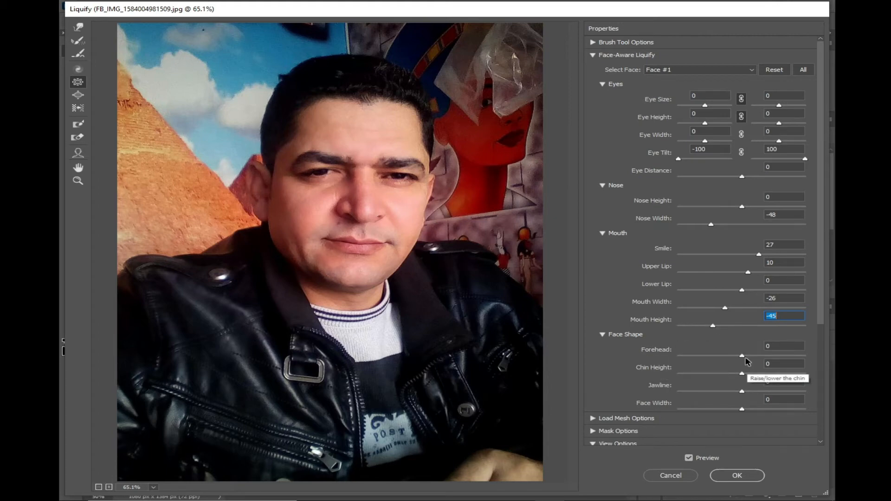
Set the face shape to Forehead -76, Chin Height -18, Jawline -62 and Face Width -100
drag(742, 356, 693, 358)
drag(742, 373, 677, 412)
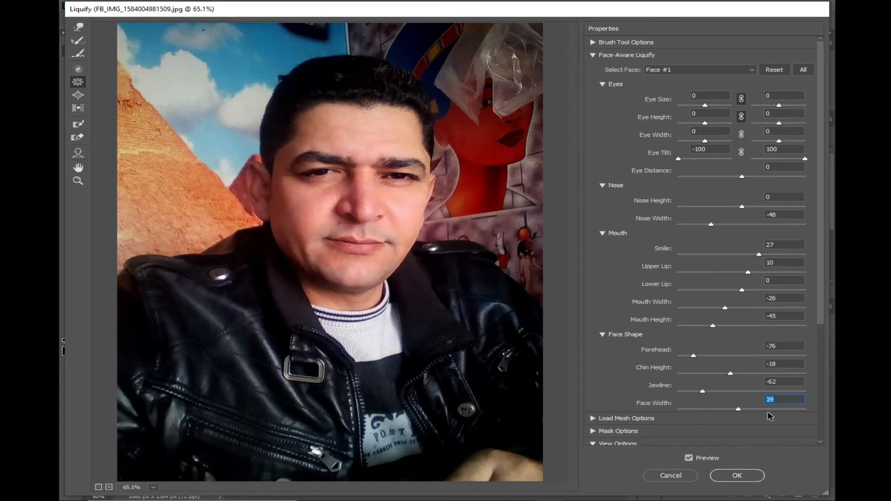
scroll(673, 433, down, 3)
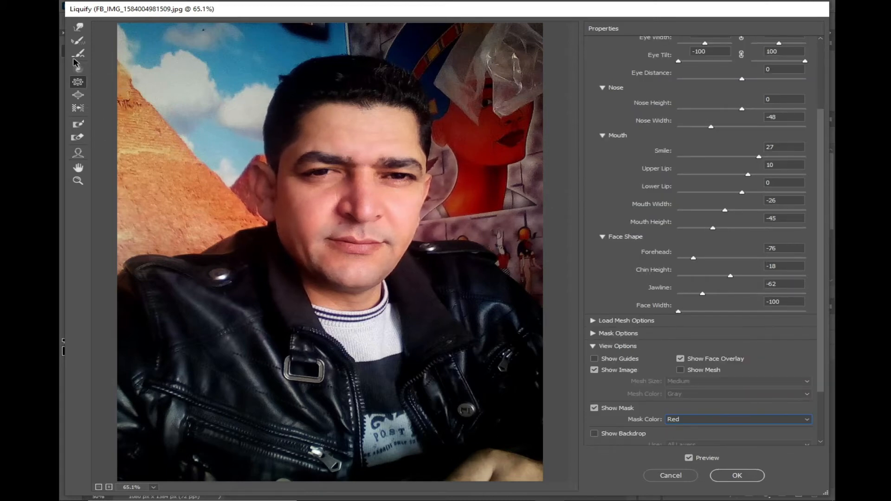
Distort the middle of the face with the Push Left tool and restore it with the Reconstruct tool
click(78, 109)
mouse_move(360, 214)
mouse_down()
mouse_move(385, 198)
mouse_move(357, 249)
mouse_move(418, 214)
mouse_up()
drag(400, 216, 312, 232)
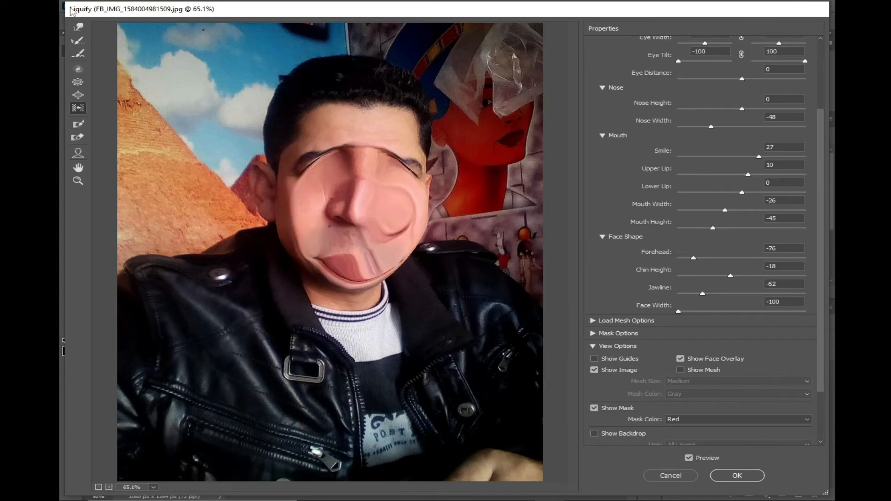
click(77, 40)
mouse_move(423, 208)
mouse_down()
mouse_move(352, 175)
mouse_move(327, 190)
mouse_move(352, 170)
mouse_move(426, 204)
mouse_move(357, 204)
mouse_move(334, 246)
mouse_up()
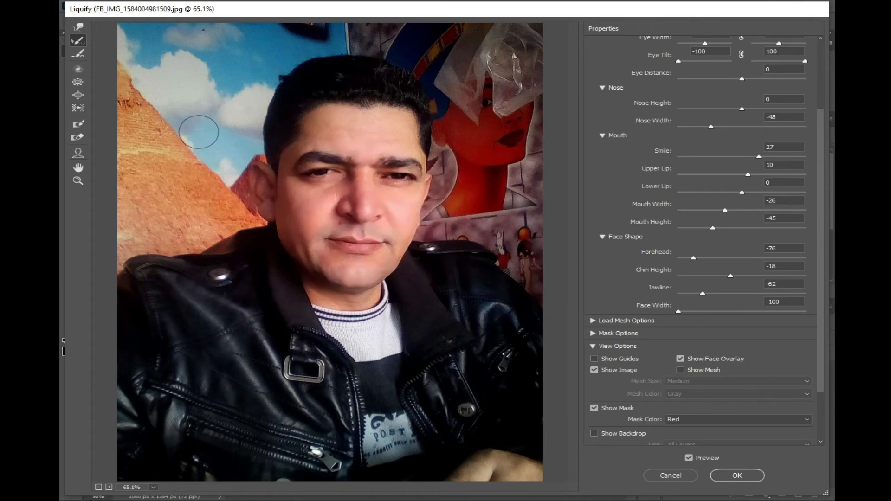
Try the Forward Warp tool on the eyebrows, nose and mouth, and undo the strokes
click(77, 53)
click(76, 28)
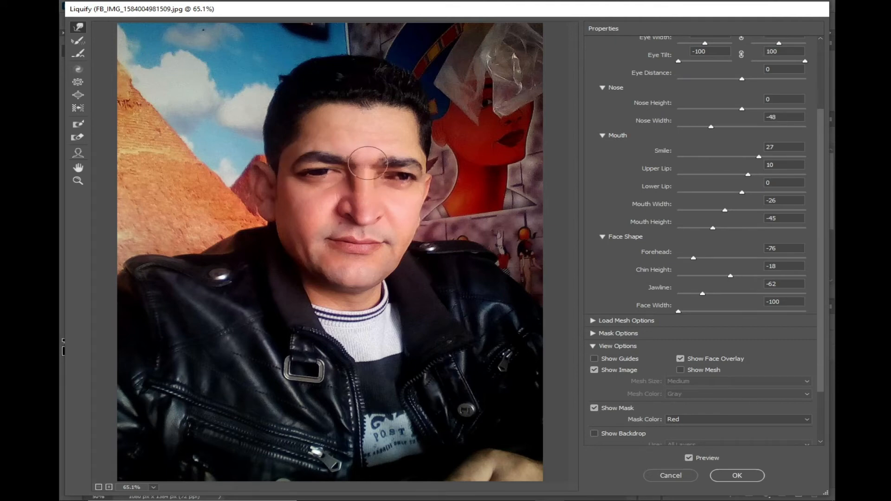
drag(358, 172, 351, 155)
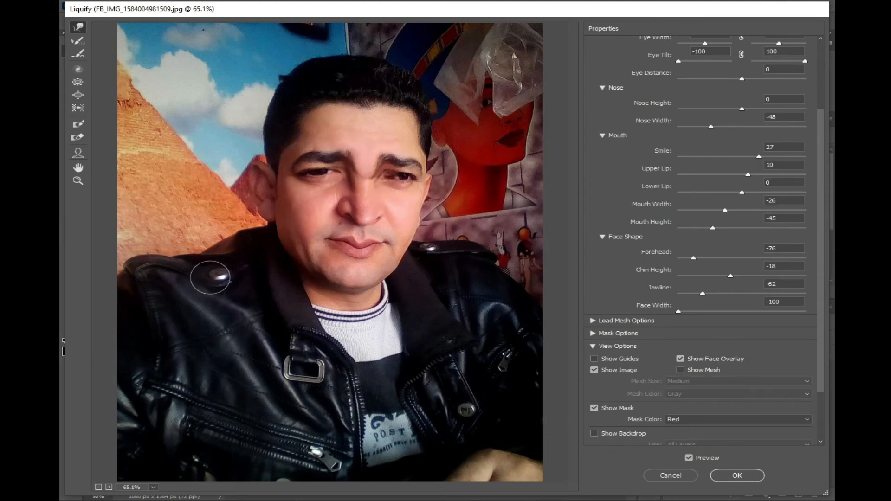
key(alt+space)
key(ctrl+alt+z)
key(ctrl+alt+z)
key(ctrl+alt+z)
key(ctrl+alt+z)
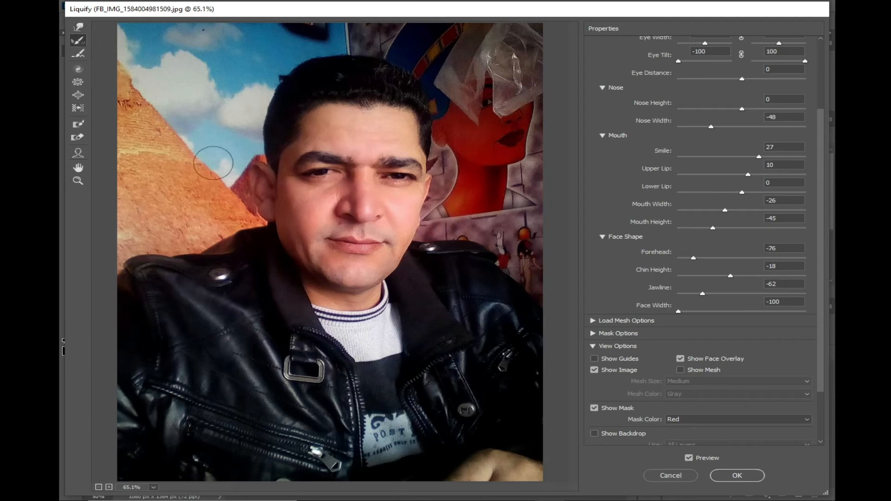
Twist the nose and one eye with the Twirl Clockwise tool
click(76, 70)
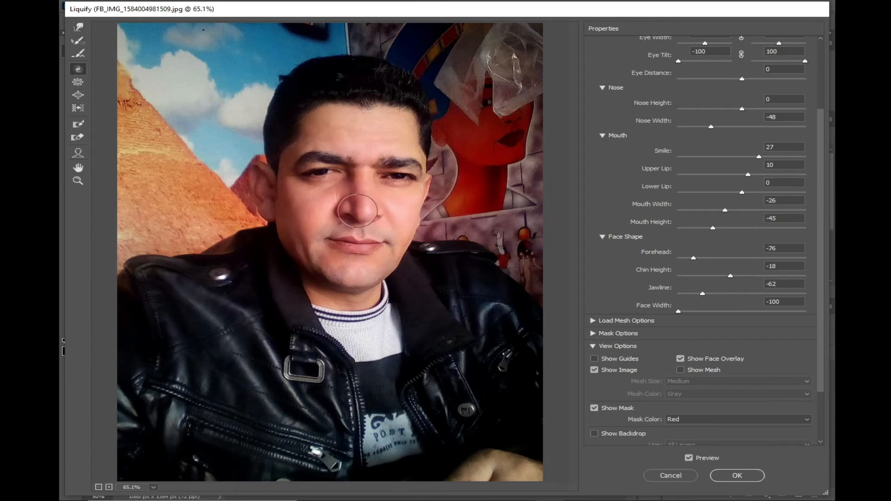
click(357, 210)
click(312, 171)
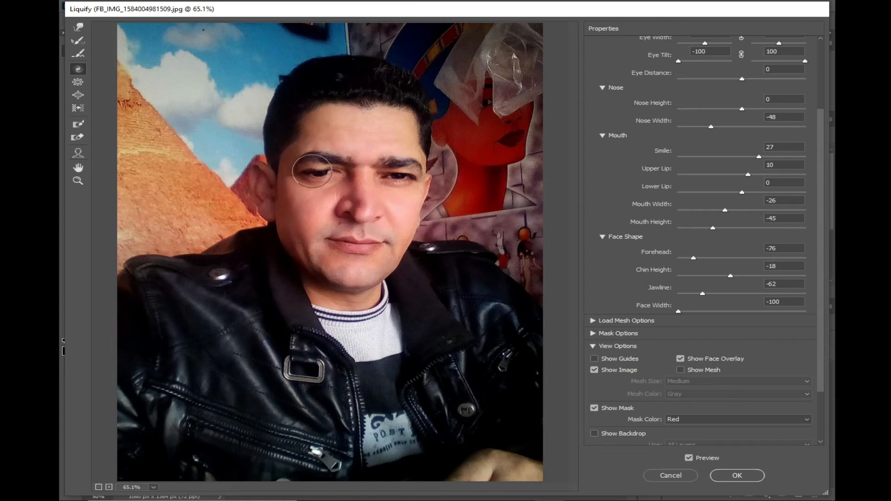
key(d)
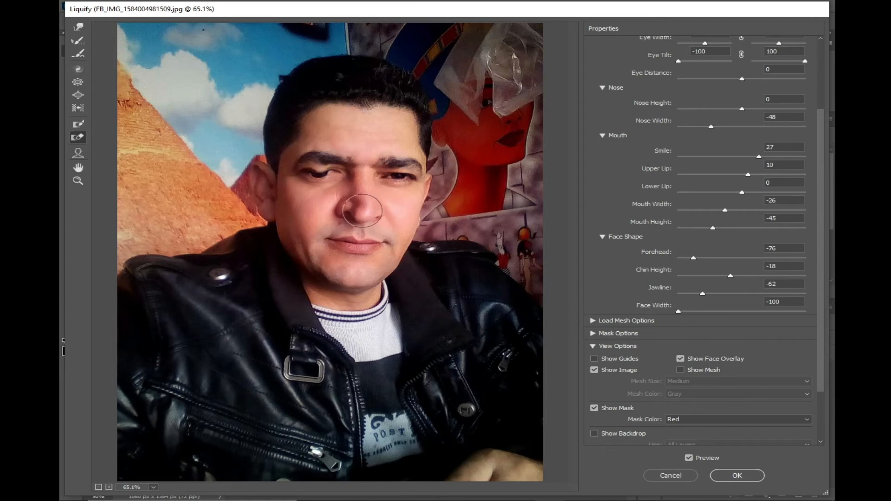
Select the Face tool and undo the twirls together with the earlier face shape, mouth and nose adjustments
click(82, 156)
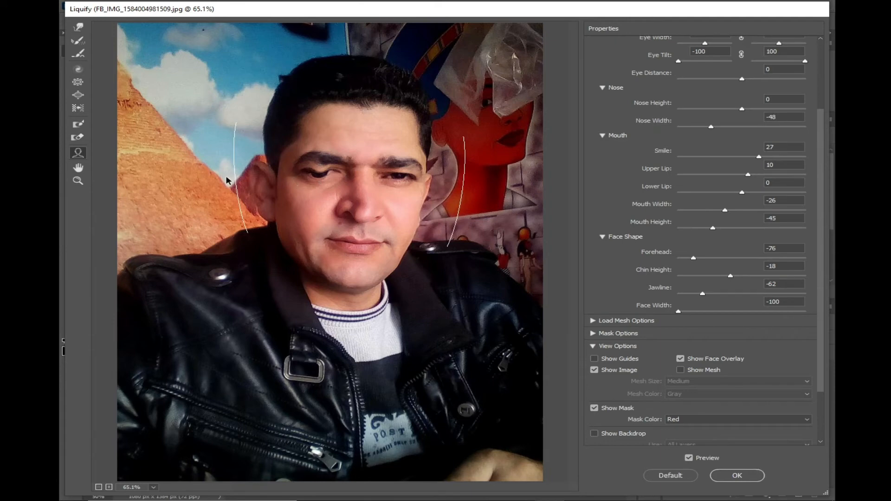
key(ctrl+z)
key(ctrl+z)
key(ctrl+z)
key(ctrl+z)
key(ctrl+z)
key(ctrl+z)
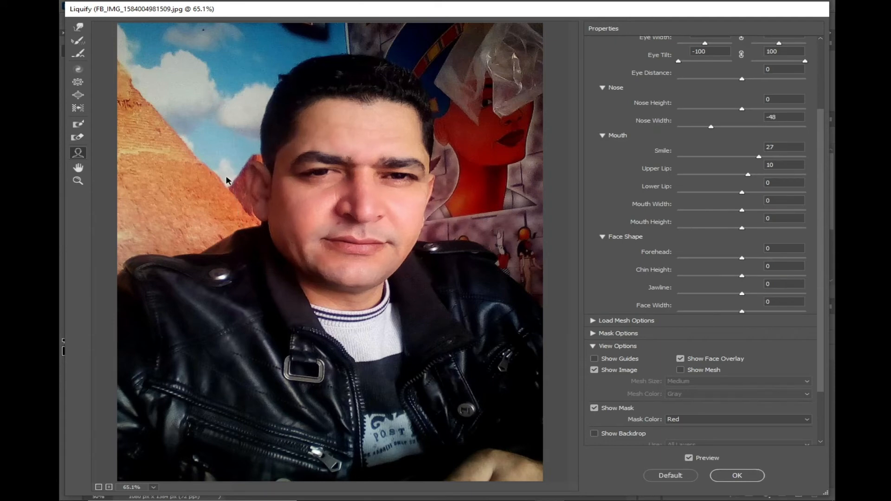
key(ctrl+z)
key(ctrl+z)
key(ctrl+z)
key(ctrl+z)
key(ctrl+z)
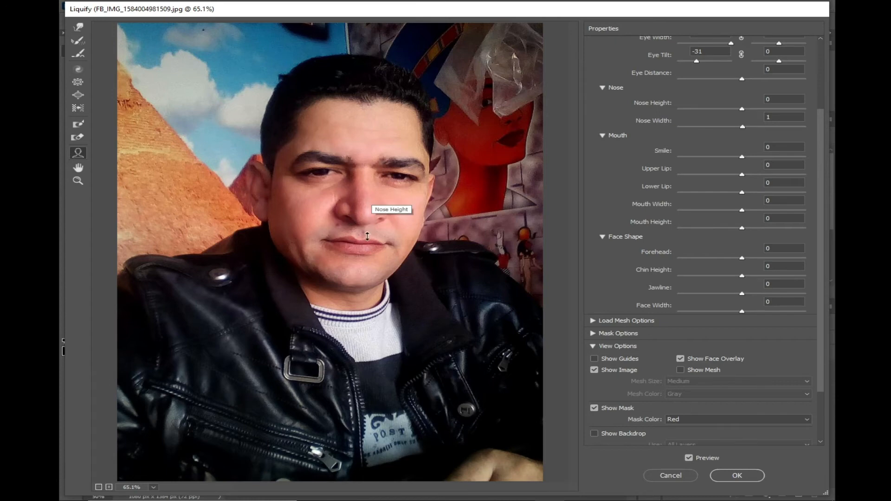
Reshape the nose and mouth directly on the portrait to Nose Height 100, Lower Lip -49, Smile 100 and Mouth Width 43
drag(366, 222, 367, 199)
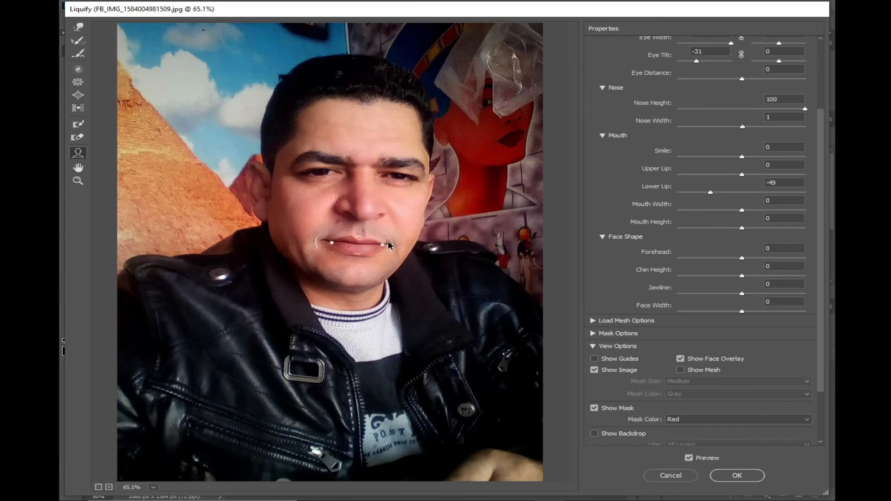
mouse_move(389, 244)
mouse_down()
mouse_move(402, 243)
mouse_move(385, 244)
mouse_up()
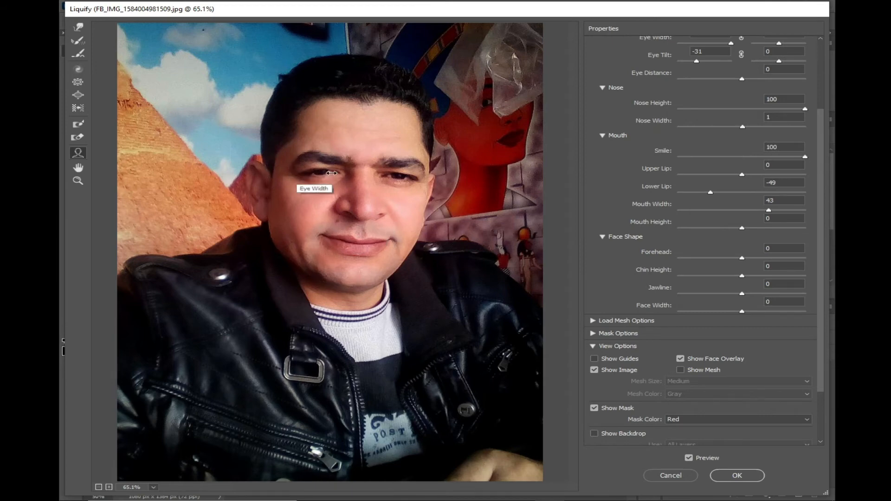
Narrow both eyes fully by their Eye Width directly on the portrait and apply the Liquify filter
drag(341, 172, 421, 180)
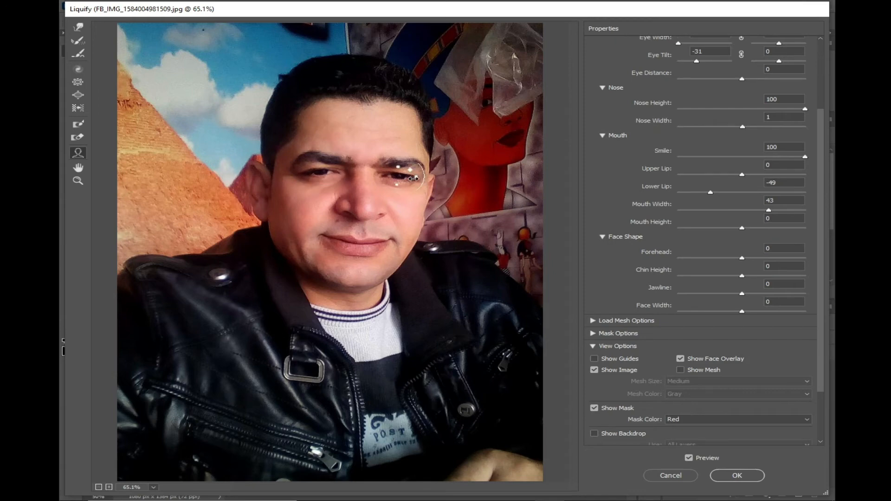
drag(413, 178, 382, 182)
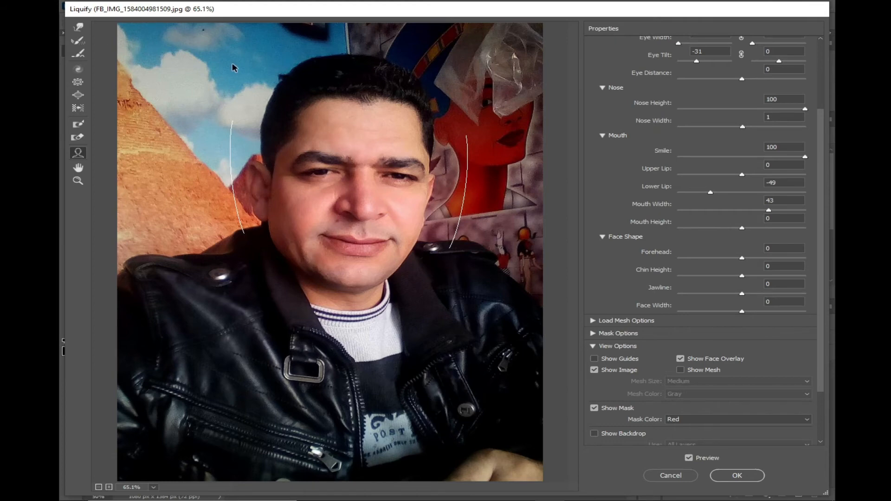
click(735, 476)
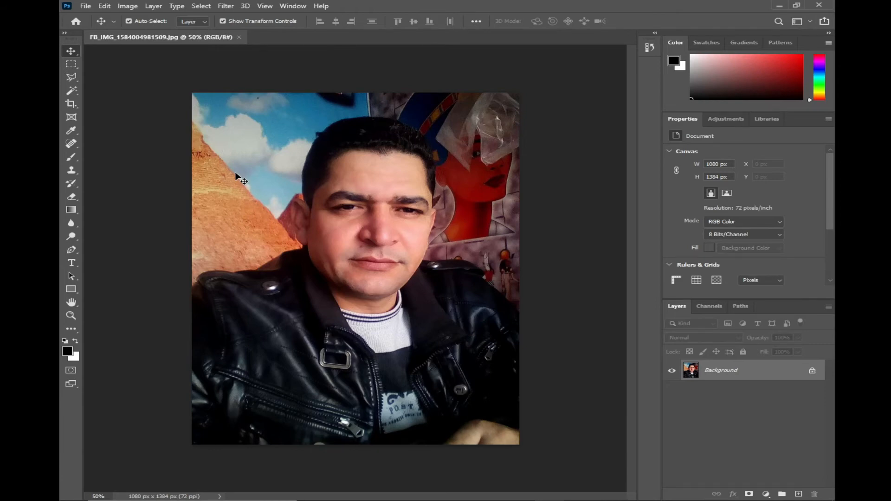
Convert the Background layer for Smart Filters with the notice set not to show again, and undo the conversion
click(225, 7)
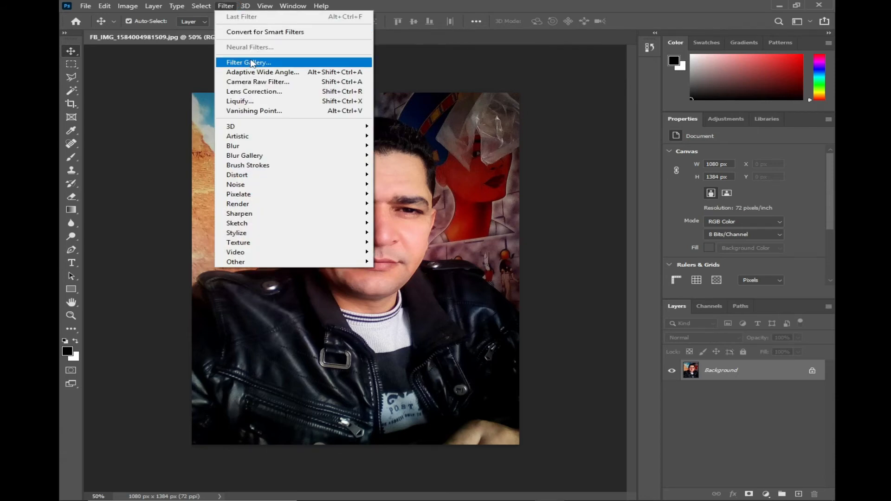
click(278, 32)
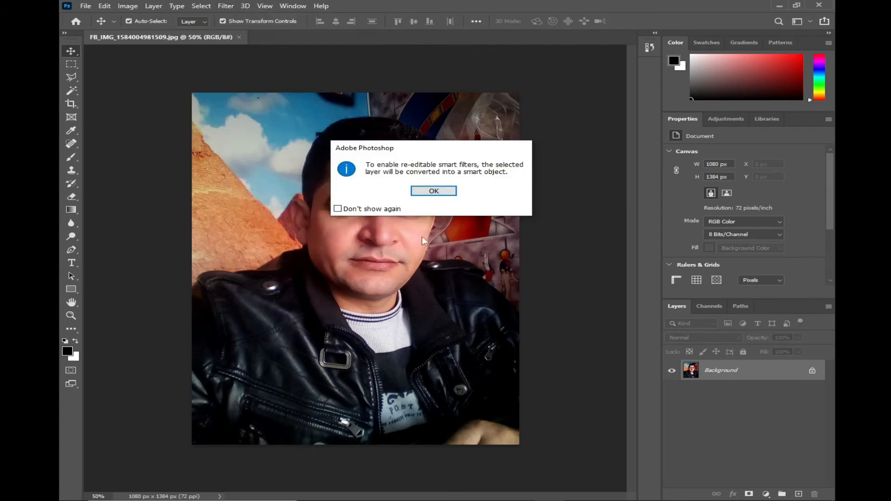
click(369, 208)
click(434, 191)
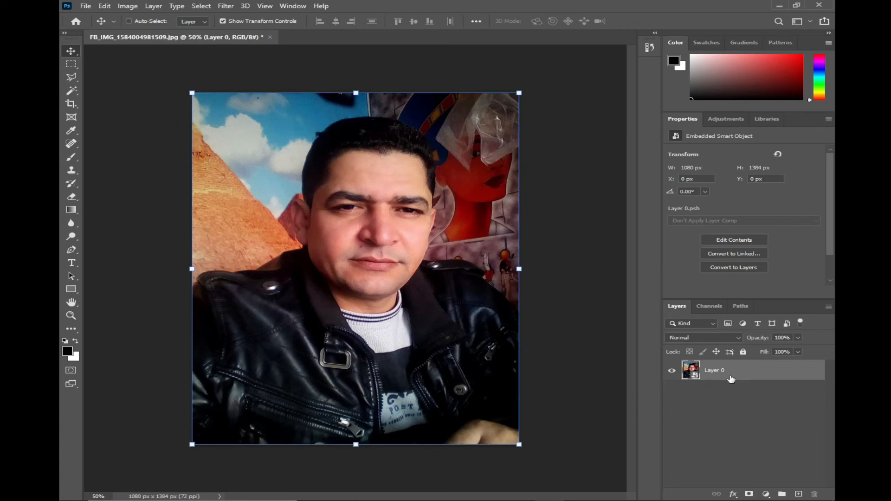
key(ctrl+z)
Convert the Background layer to a Smart Object directly from the layer's own commands
right_click(731, 372)
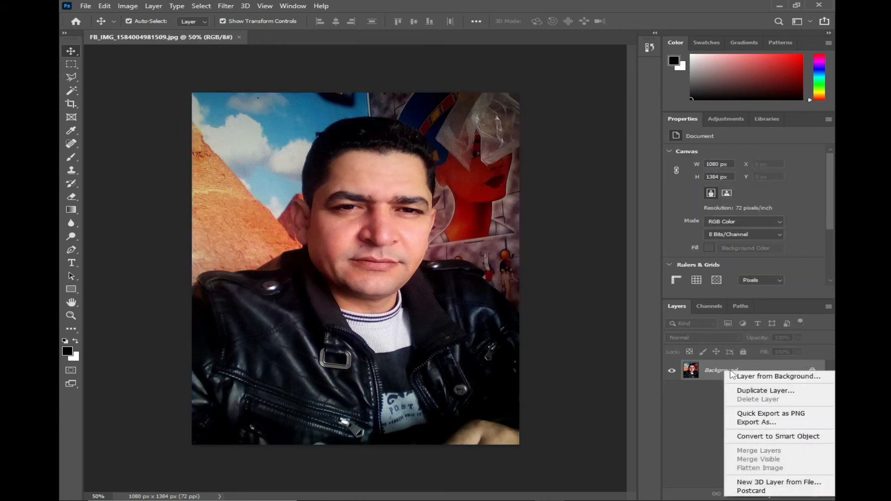
click(775, 437)
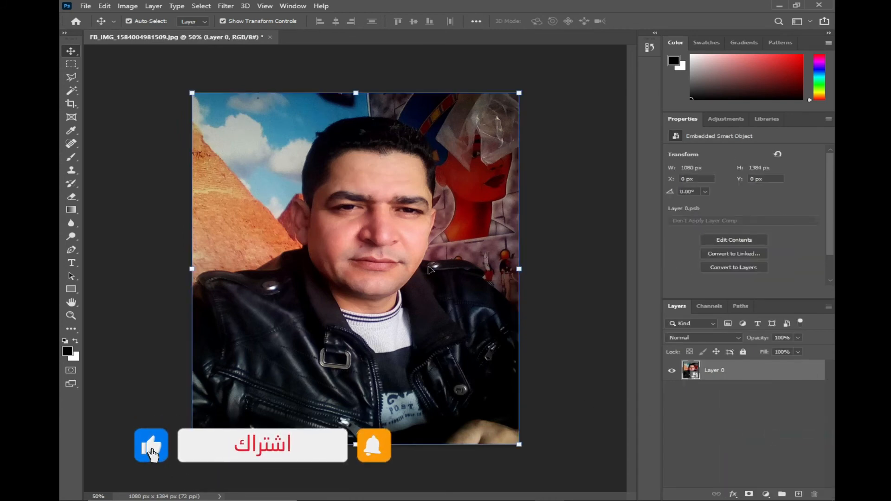
Undo the direct Smart Object conversion and convert the Background layer for Smart Filters instead
key(ctrl+z)
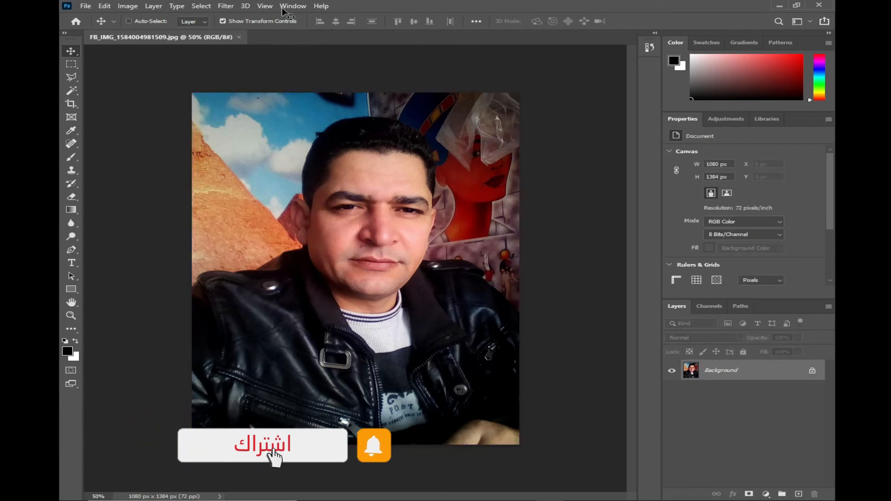
click(226, 5)
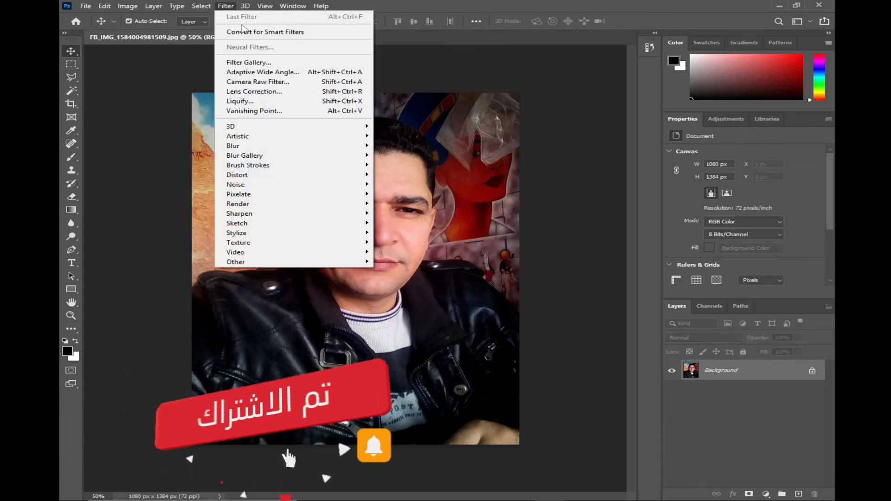
click(299, 33)
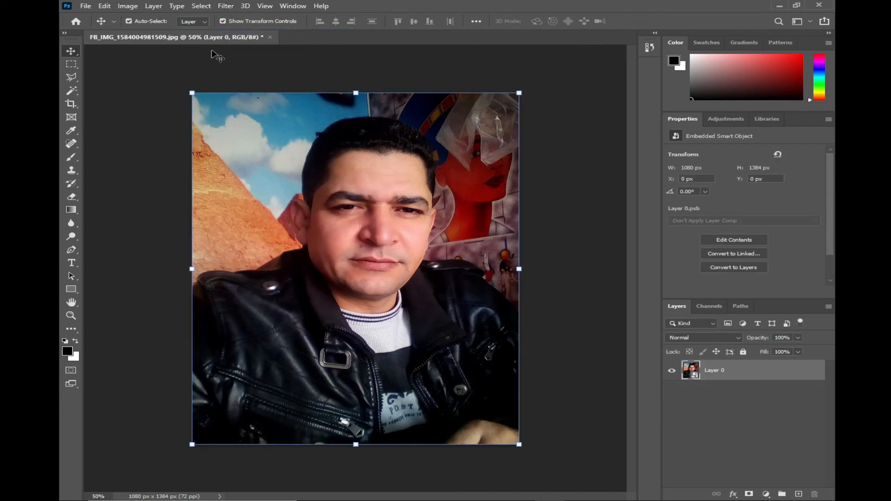
Open the Filter Gallery on the smart object, preview the Artistic Colored Pencil and Cutout effects, and fit the portrait in view
click(224, 7)
click(278, 64)
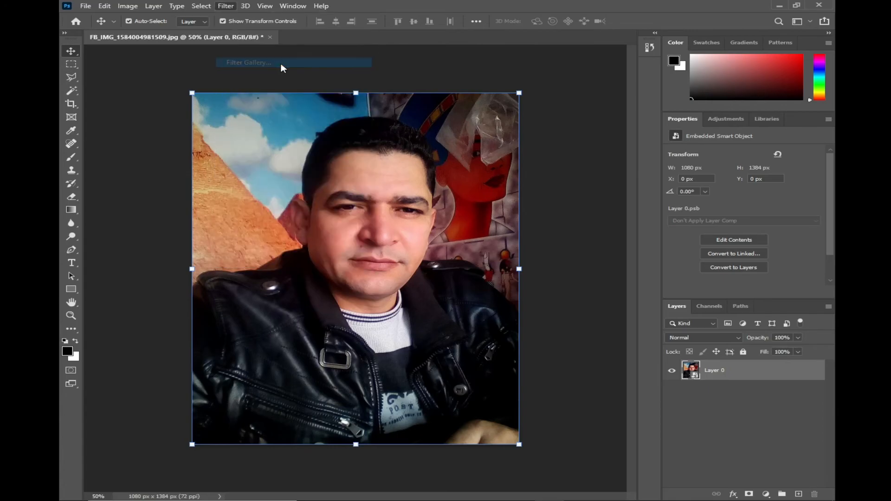
click(505, 61)
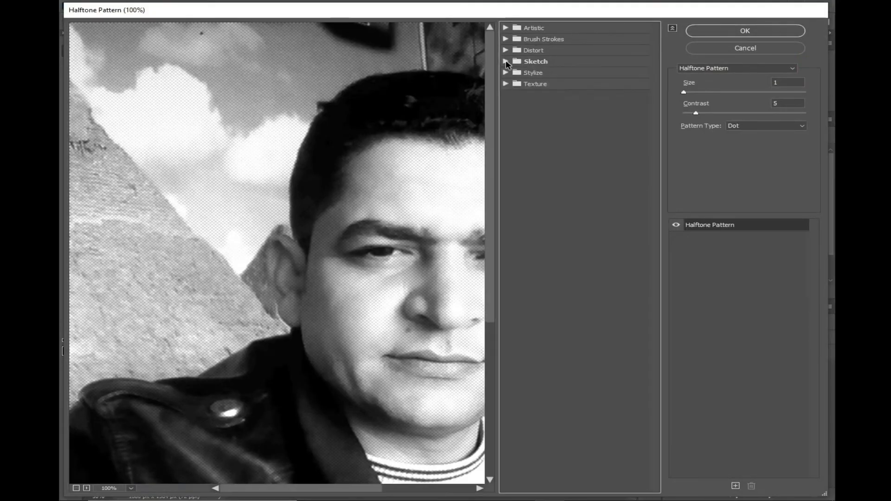
click(506, 39)
click(506, 28)
click(517, 47)
click(565, 53)
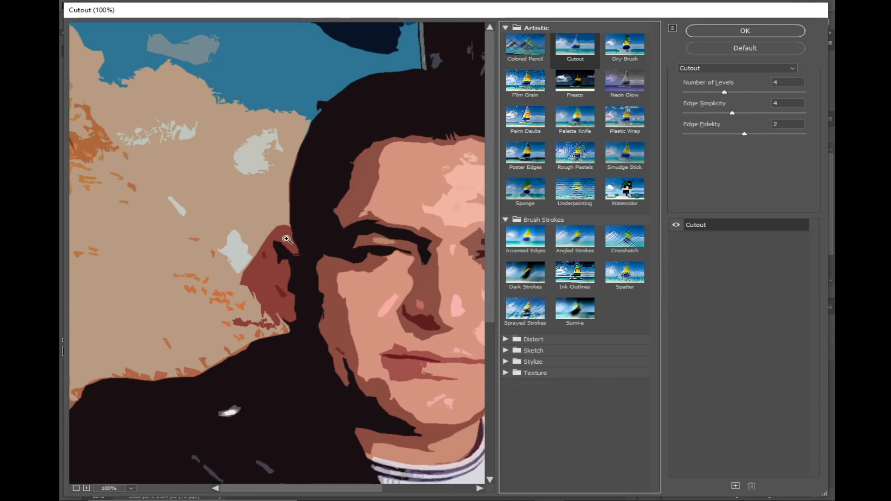
click(113, 492)
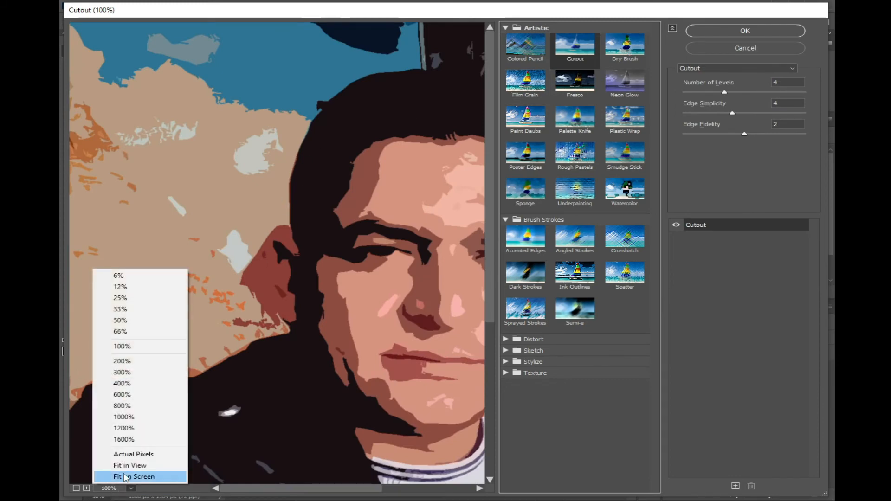
click(121, 464)
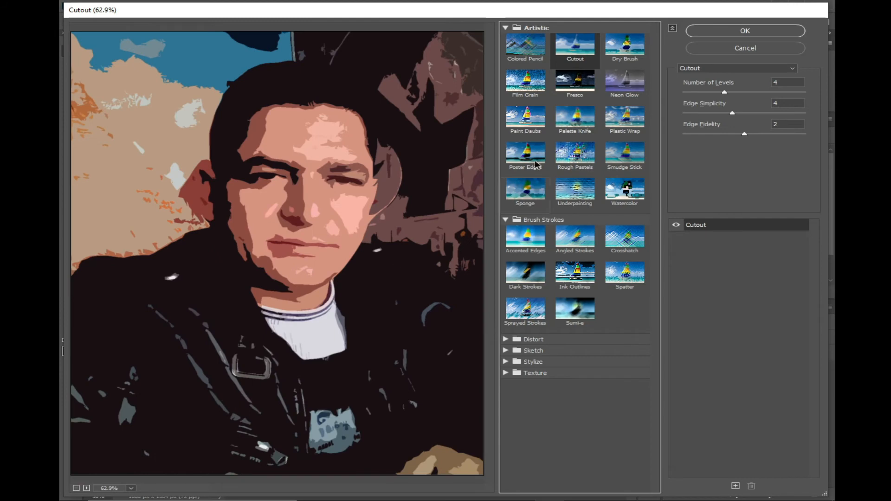
Preview the Artistic effects Dry Brush, Neon Glow, Plastic Wrap, Palette Knife and Paint Daubs on the portrait
click(624, 47)
click(634, 88)
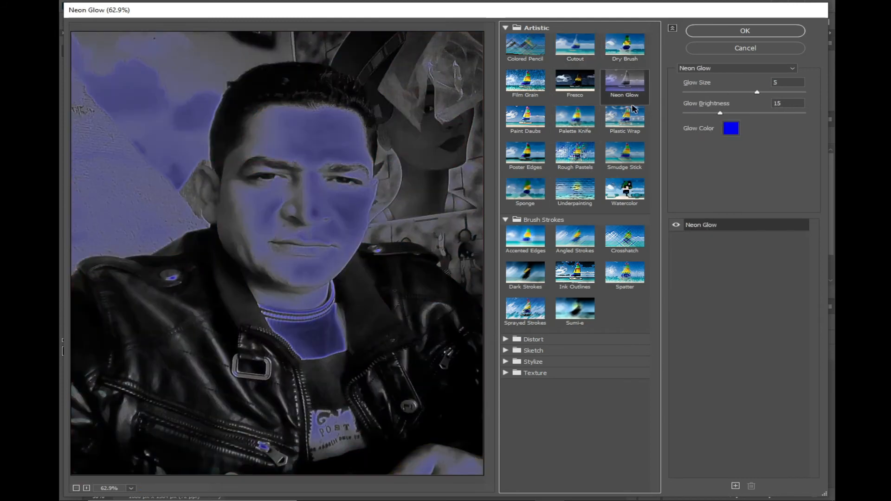
click(633, 113)
click(575, 120)
click(527, 131)
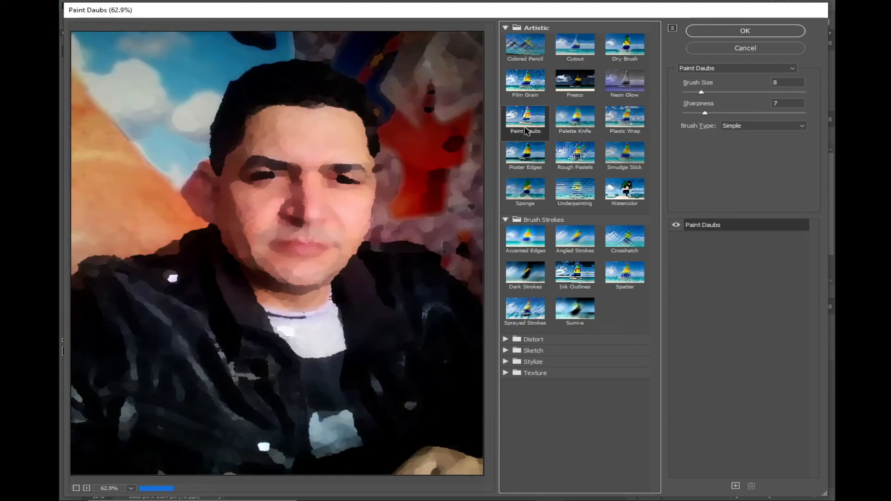
Preview the Artistic effects Poster Edges, Rough Pastels, Smudge Stick, Watercolor and Underpainting on the portrait
click(526, 158)
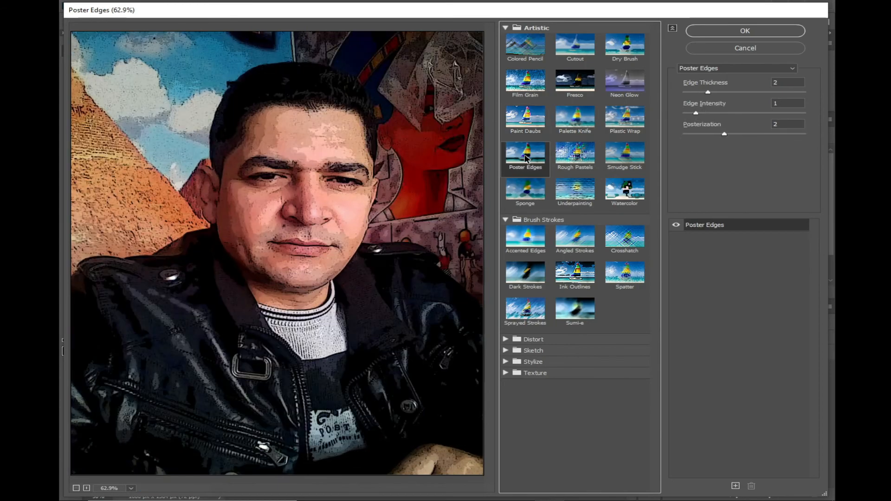
click(562, 159)
click(623, 158)
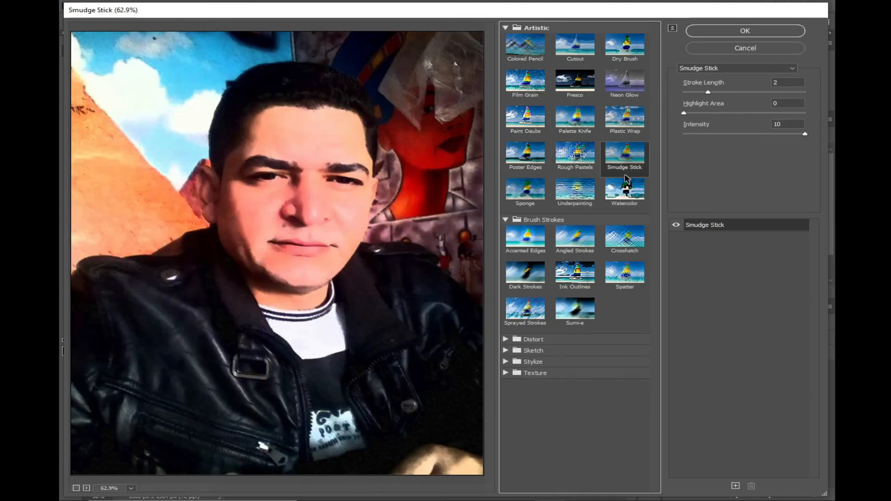
click(624, 186)
click(577, 194)
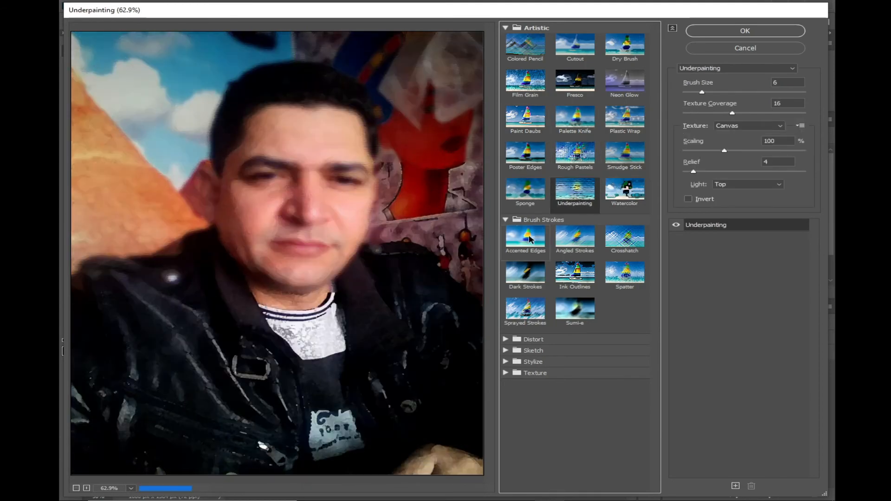
Preview the Brush Strokes effects Accented Edges, Dark Strokes, Ink Outlines and Spatter, and lower the Spray Radius of Spatter
click(527, 239)
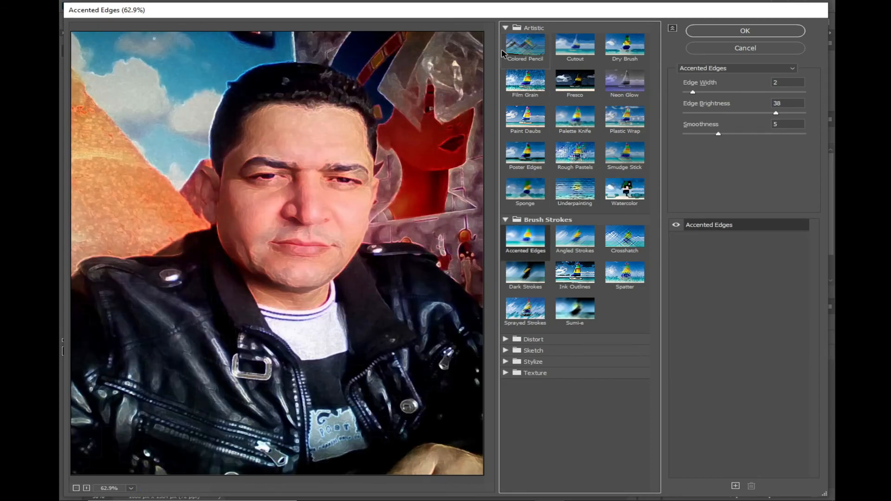
click(506, 28)
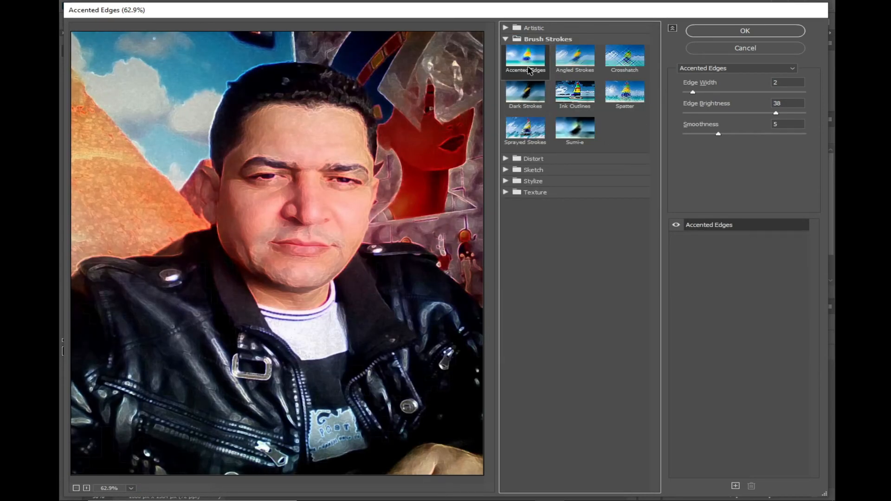
click(538, 93)
click(570, 94)
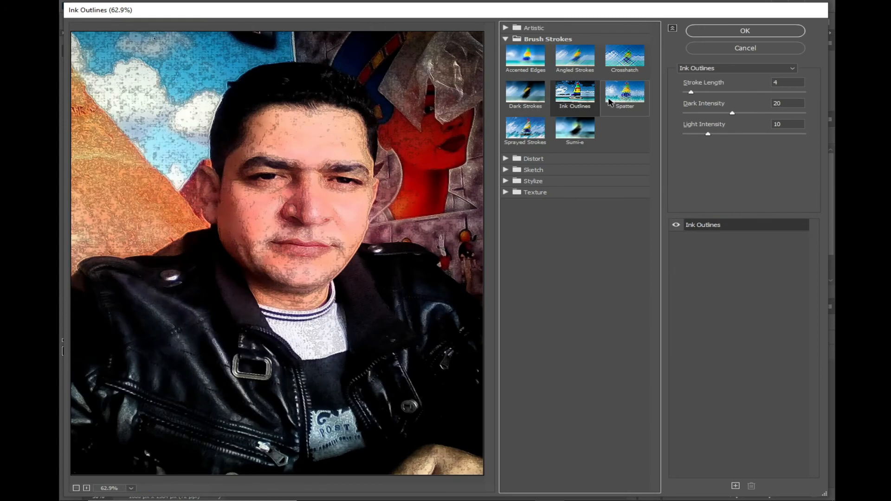
click(612, 100)
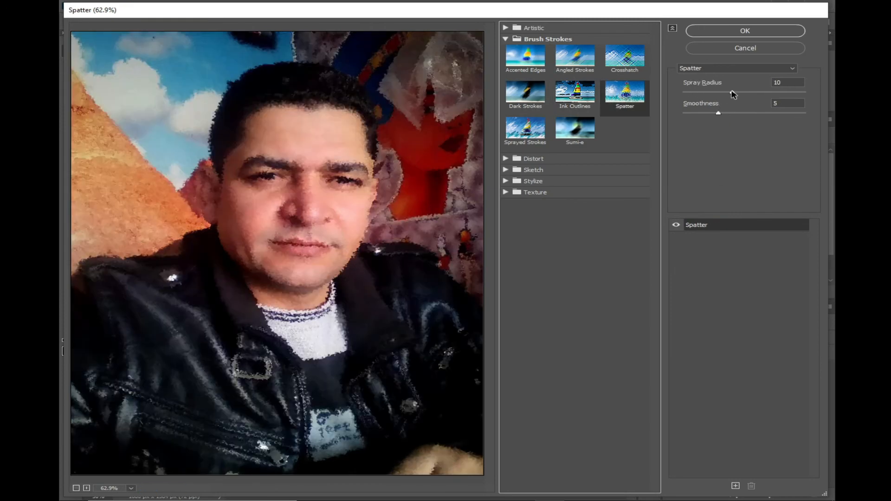
drag(732, 93, 712, 93)
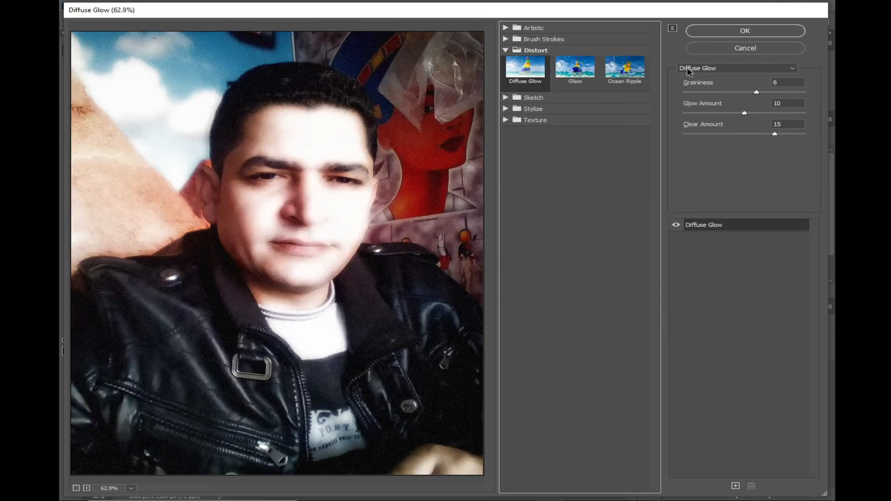
Try Diffuse Glow with Graininess 4, Glow Amount 3 and Clear Amount 14, and Ocean Ripple with Ripple Size 6 and Ripple Magnitude 20
drag(741, 93, 709, 117)
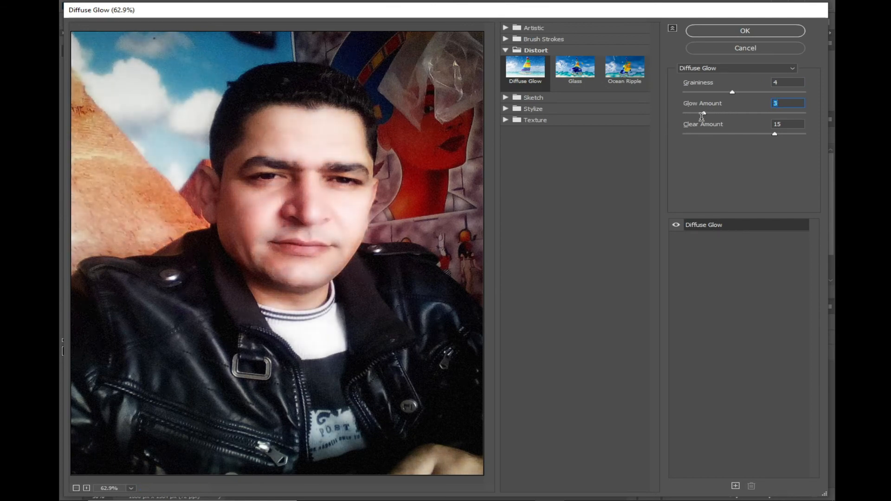
mouse_move(777, 135)
mouse_down()
mouse_move(713, 136)
mouse_move(816, 139)
mouse_move(760, 135)
mouse_up()
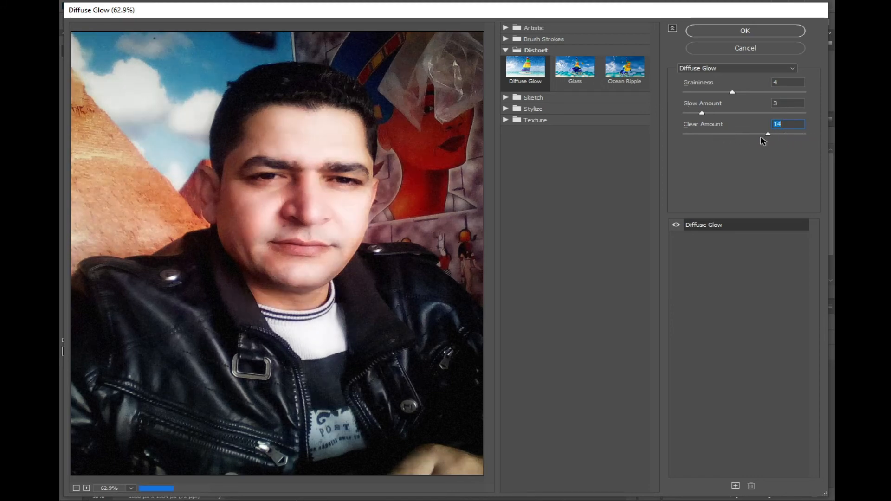
click(615, 71)
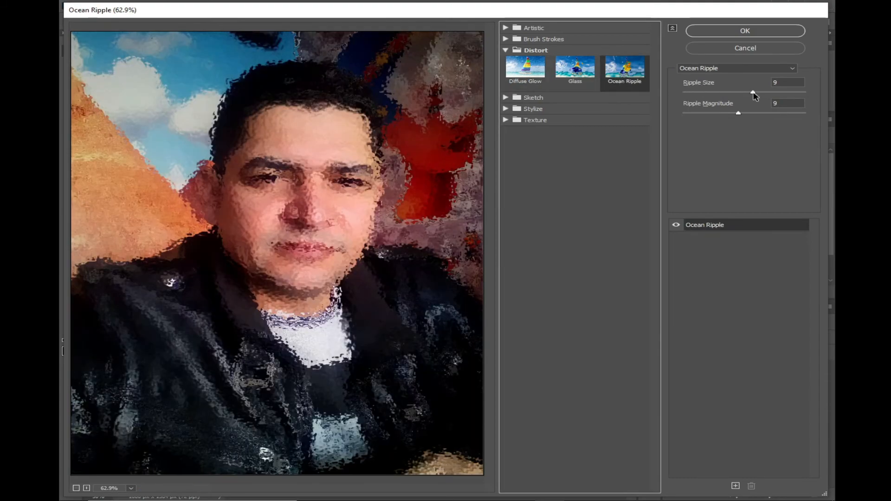
mouse_move(754, 95)
mouse_down()
mouse_move(727, 94)
mouse_move(680, 115)
mouse_move(728, 116)
mouse_up()
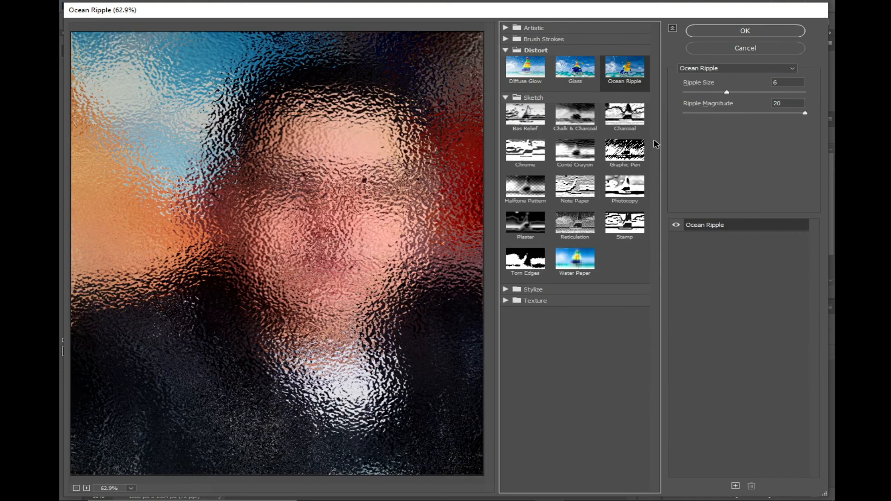
Browse the Sketch and Stylize categories and preview the Texture effects Stained Glass, Patchwork, Grain, Mosaic Tiles and Texturizer
click(508, 99)
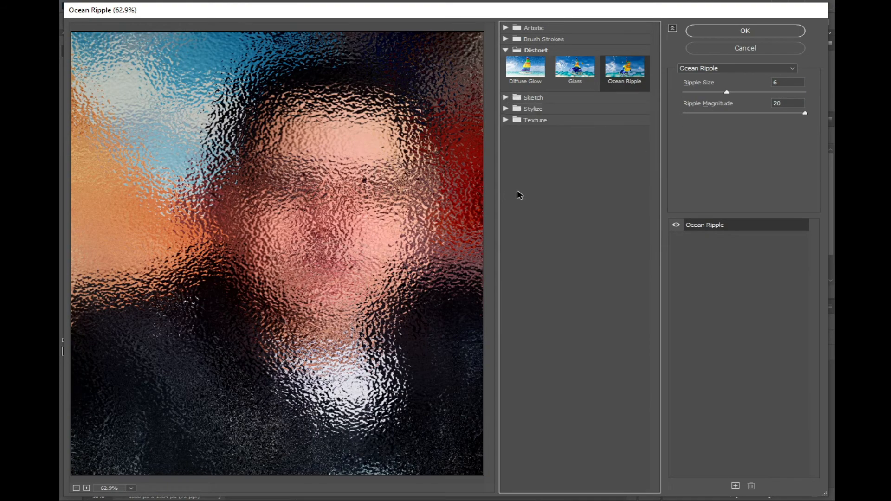
click(508, 111)
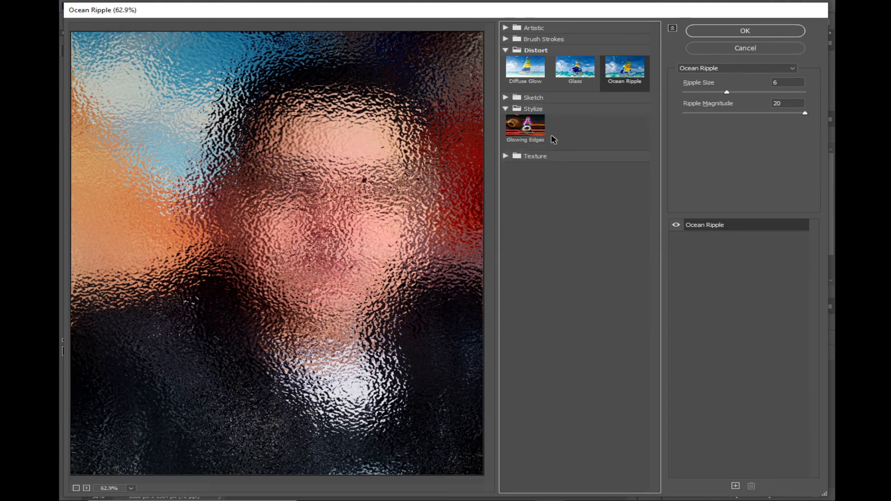
click(505, 110)
click(506, 121)
click(570, 173)
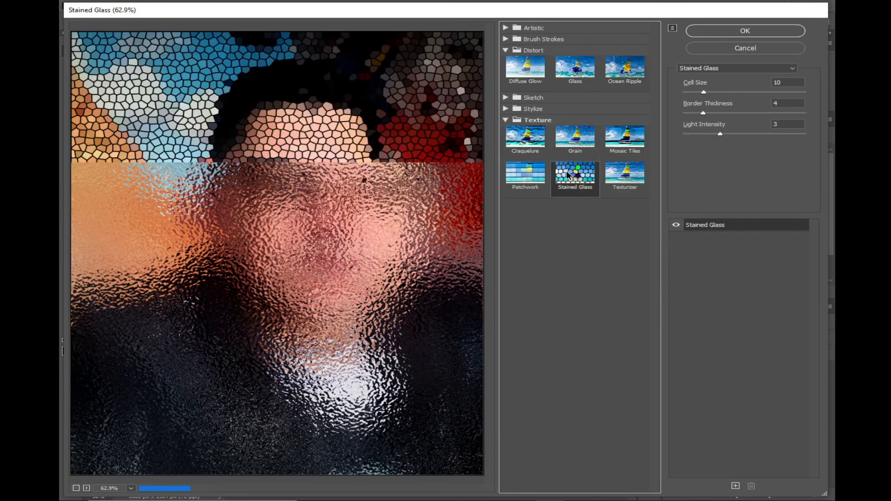
click(532, 171)
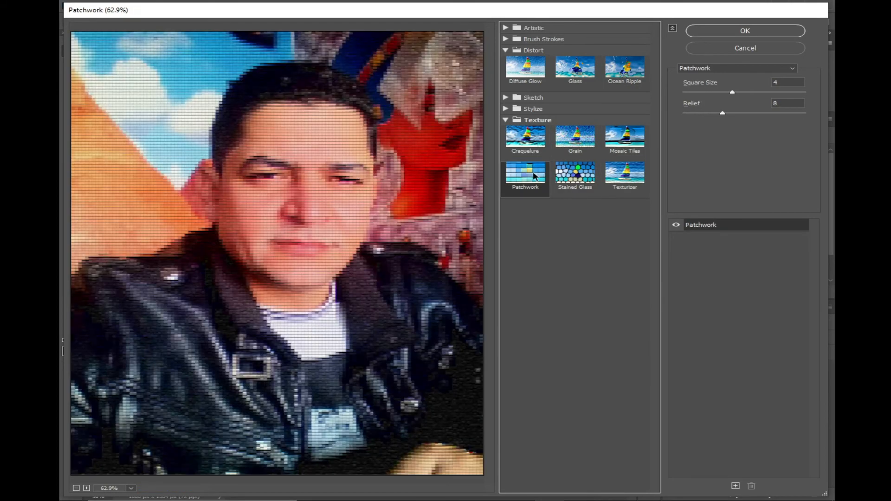
click(579, 142)
click(622, 141)
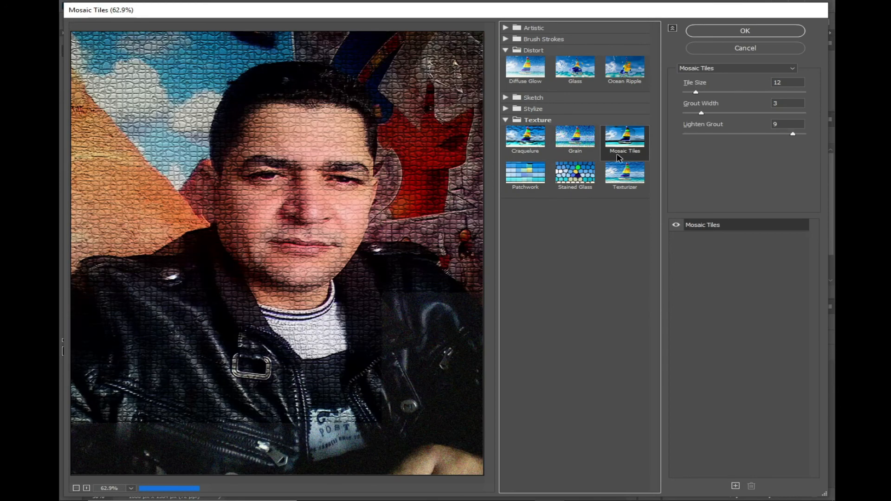
click(624, 172)
Try Mosaic Tiles with Tile Size 57, Grout Width 9 and Lighten Grout 6, toggle its visibility to compare, and leave the gallery without applying it
click(625, 137)
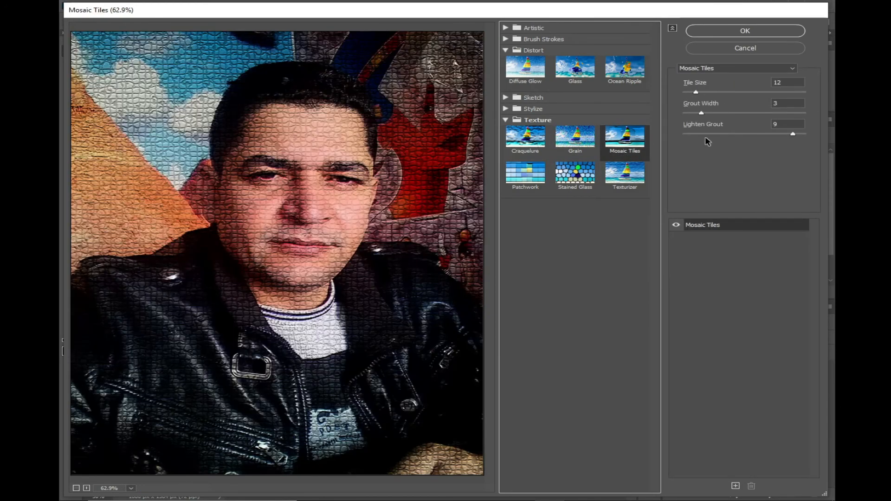
drag(699, 92, 752, 92)
drag(701, 113, 752, 114)
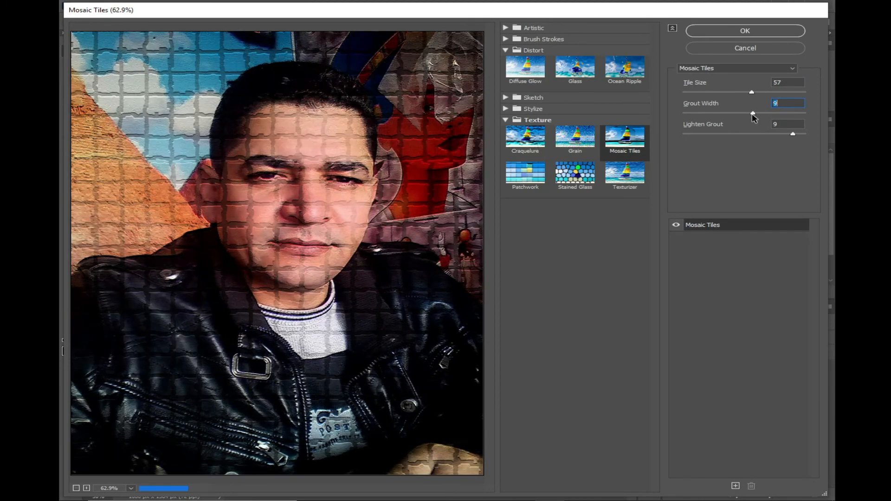
drag(792, 136, 756, 135)
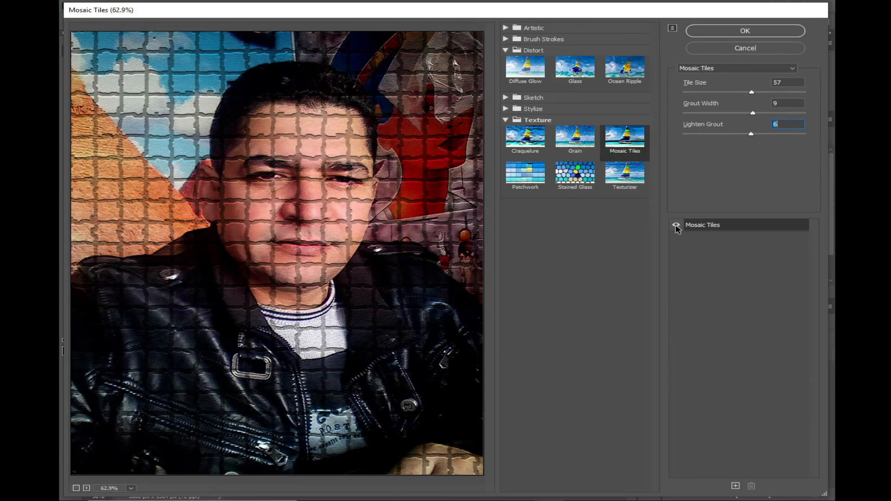
click(675, 224)
click(675, 224)
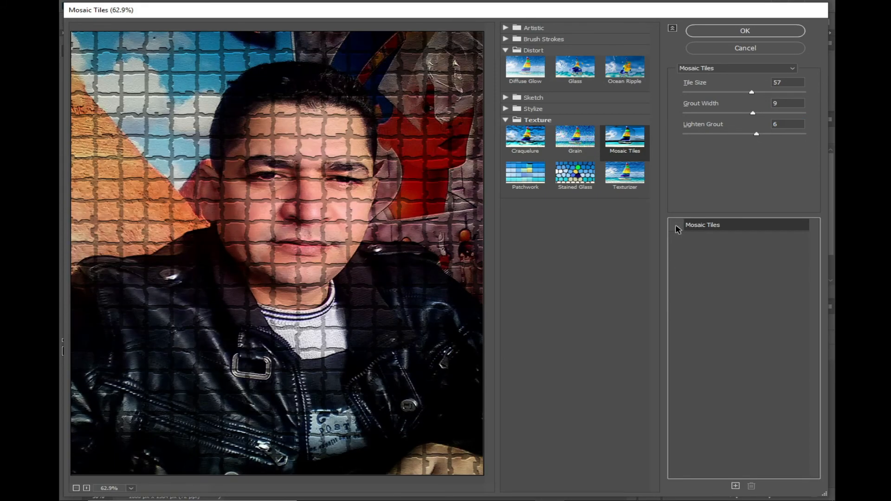
click(675, 225)
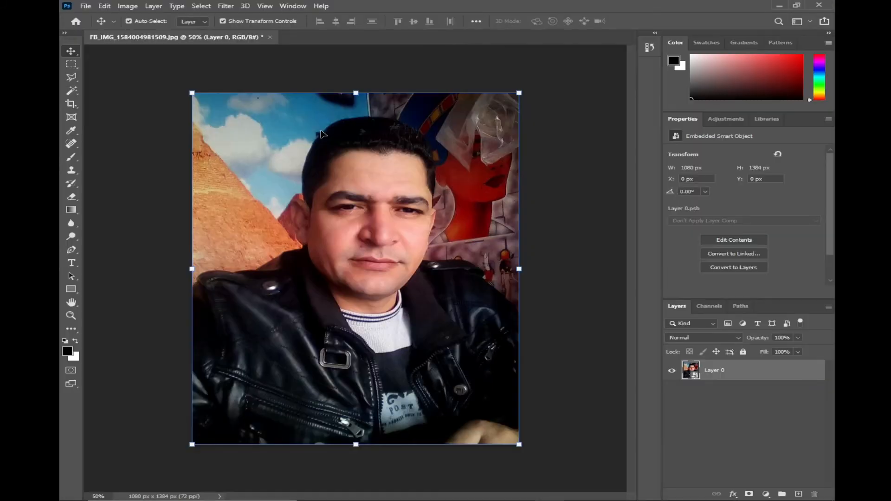
click(225, 6)
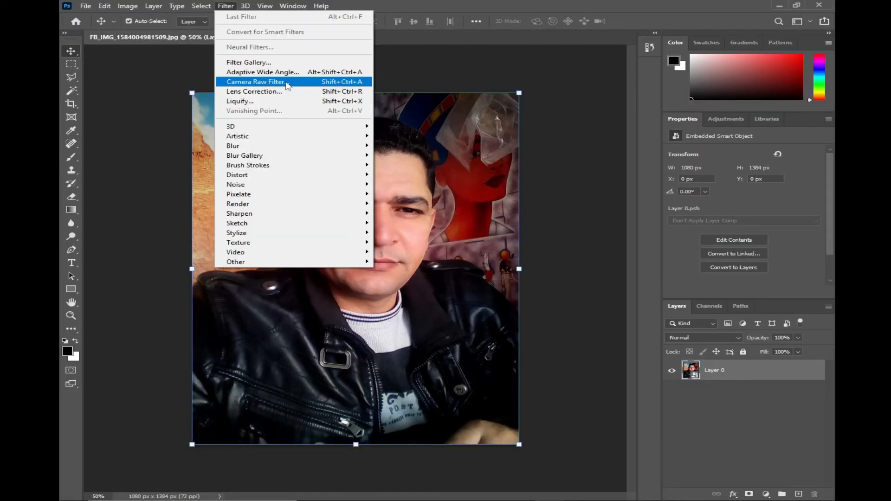
click(227, 7)
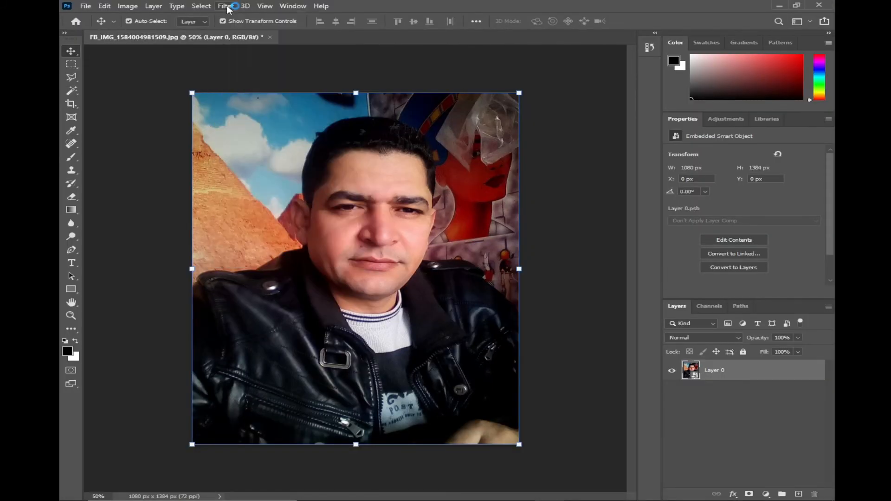
click(227, 7)
click(294, 166)
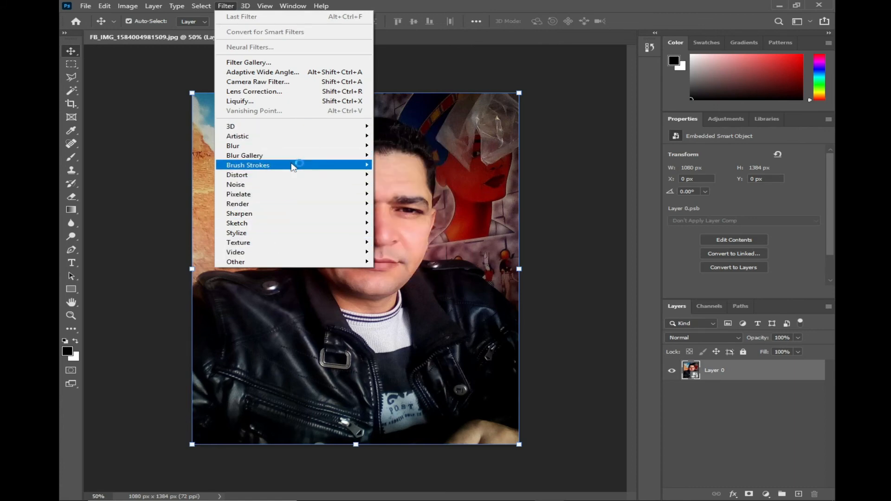
Apply Smart Blur to the portrait with Radius 3.0, Threshold 25.0, Low quality and Normal mode
mouse_move(297, 146)
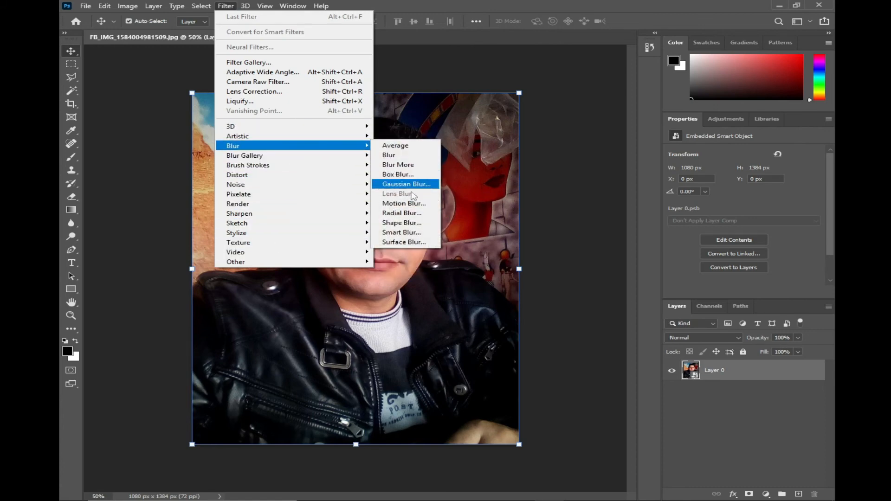
click(402, 232)
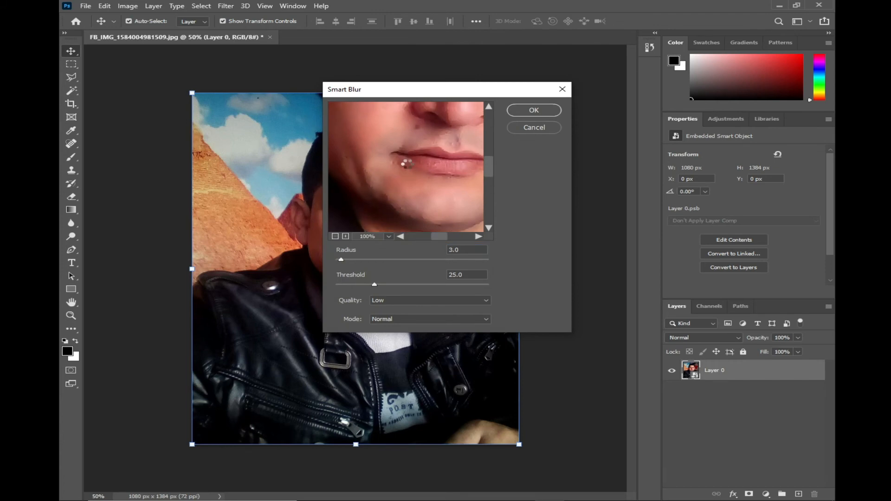
drag(407, 164, 382, 182)
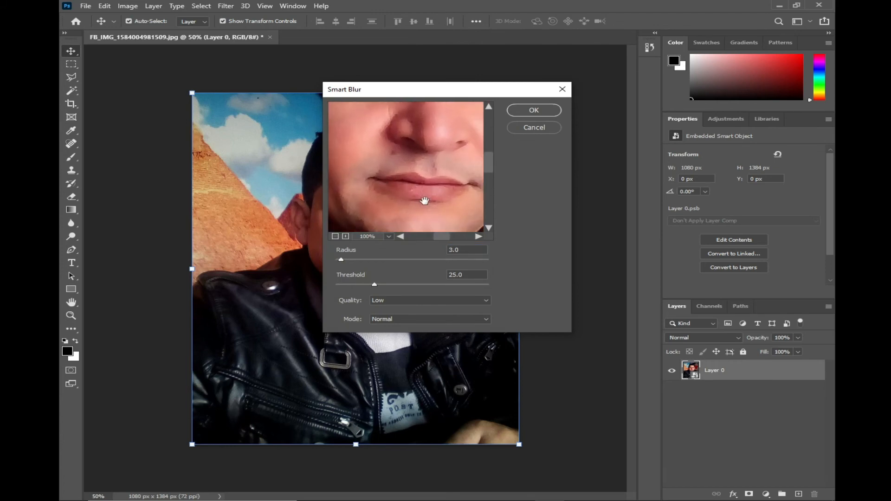
click(527, 114)
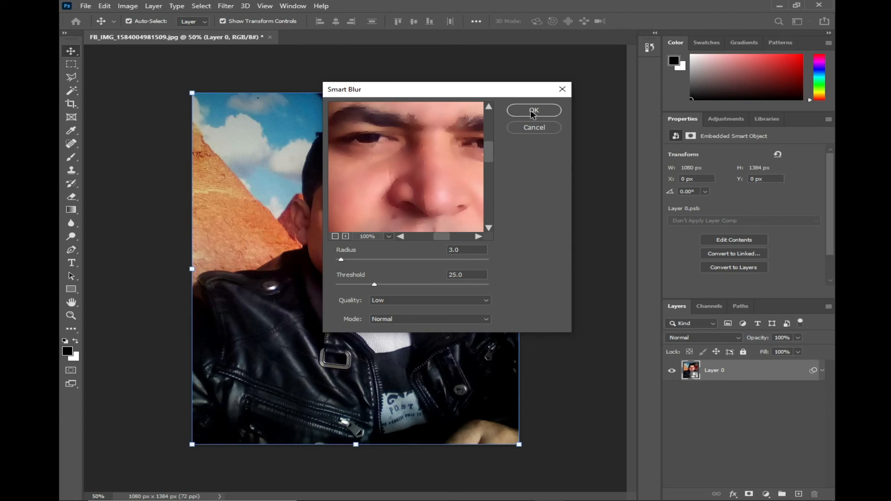
click(533, 111)
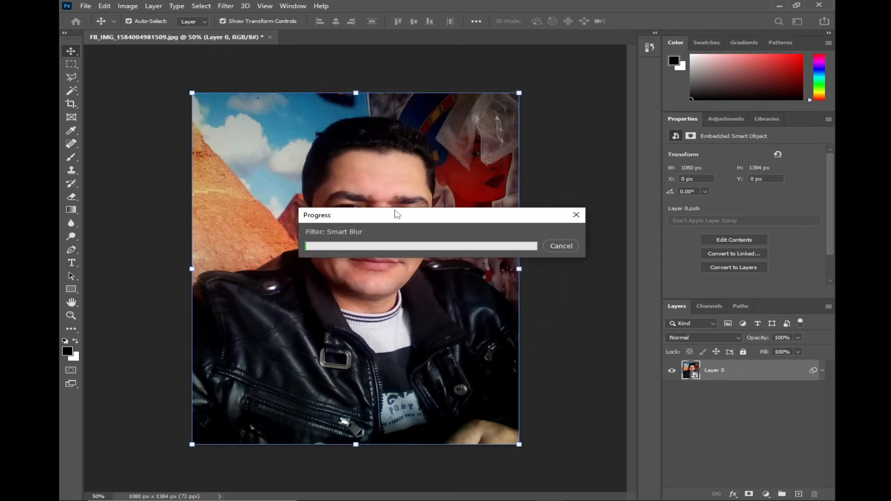
Toggle the Smart Filters' visibility to compare the blur at 100% zoom, and remove the filter mask
click(696, 391)
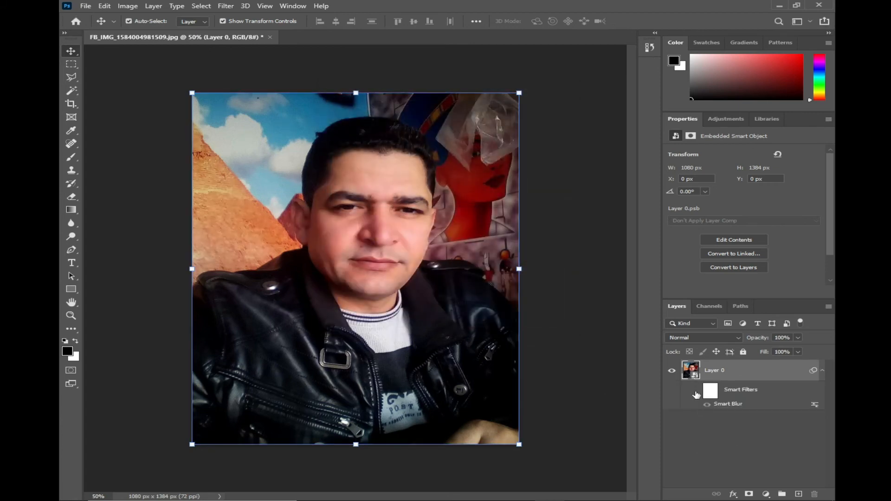
click(696, 392)
key(ctrl+1)
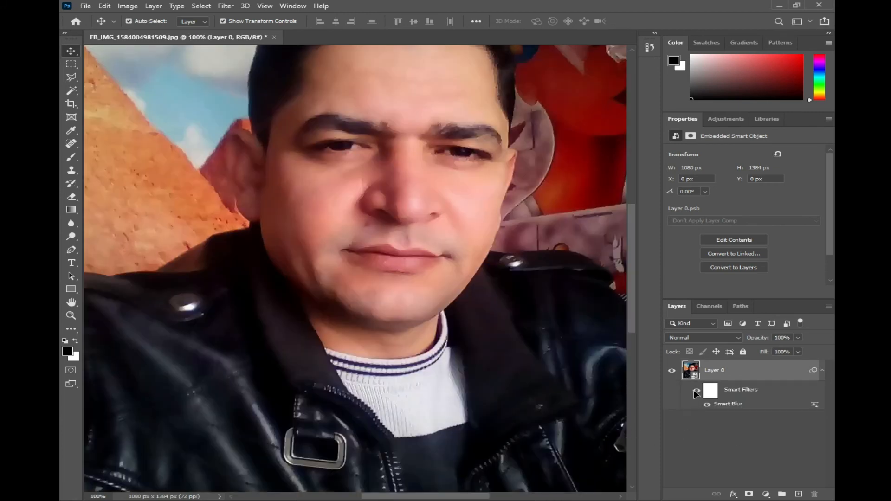
click(736, 395)
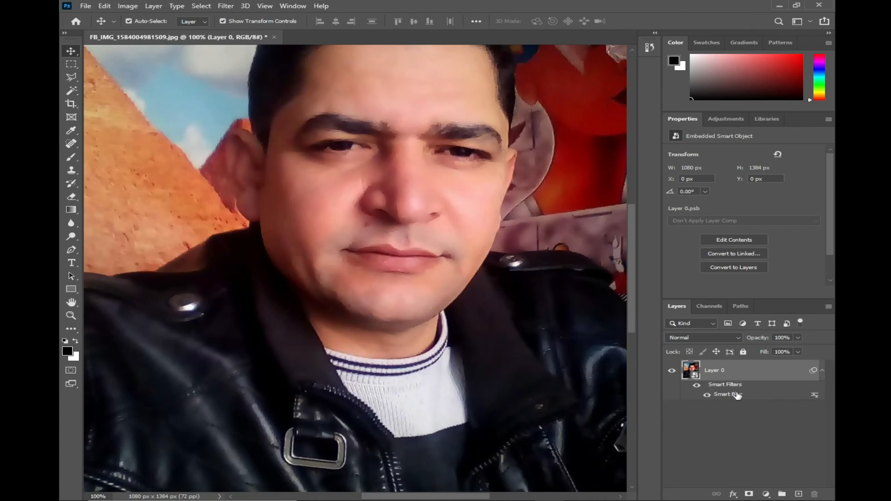
Disable the Smart Blur smart filter and delete it from Layer 0
right_click(737, 395)
click(764, 424)
right_click(741, 395)
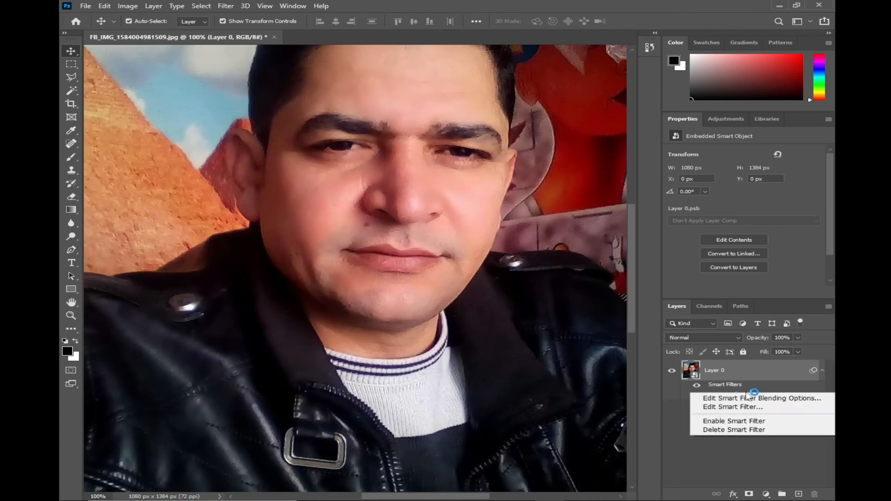
click(752, 430)
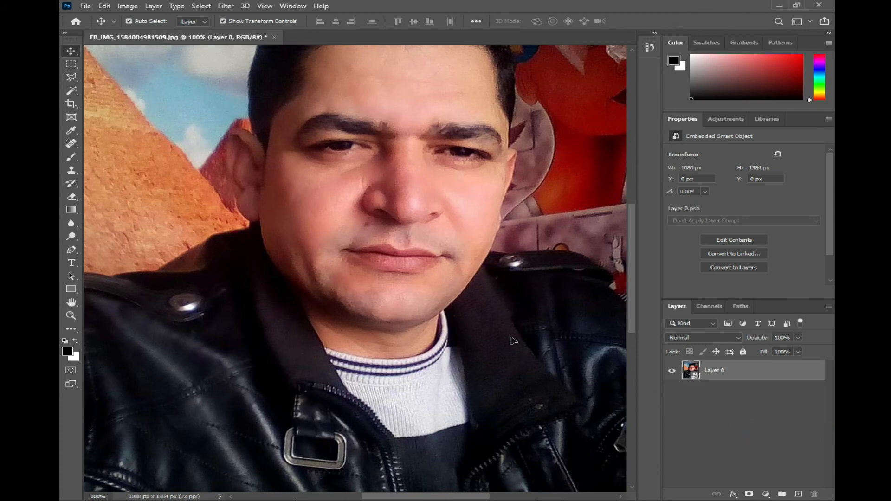
Try Motion Blur on the portrait at Angle 0, raising Distance to 38 pixels
click(223, 7)
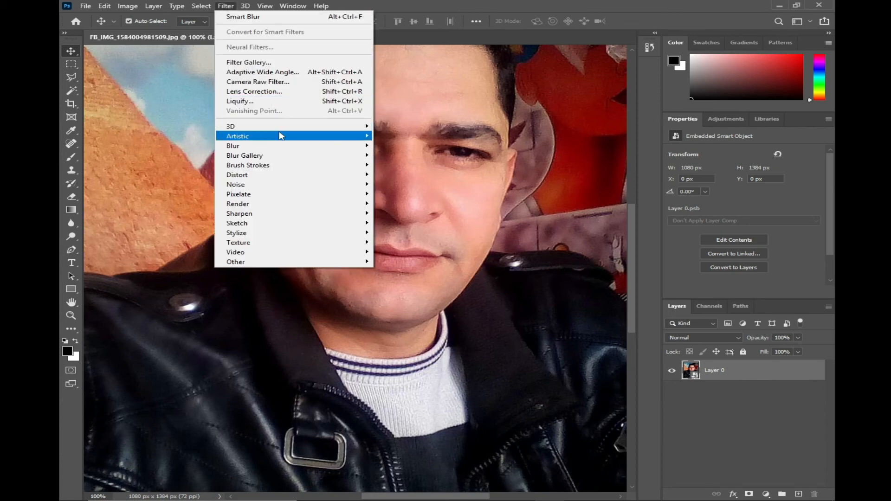
mouse_move(281, 135)
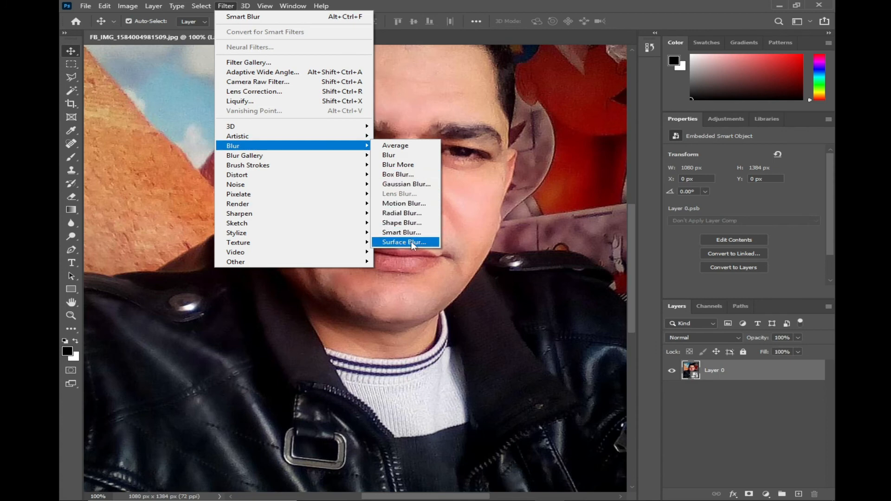
click(405, 203)
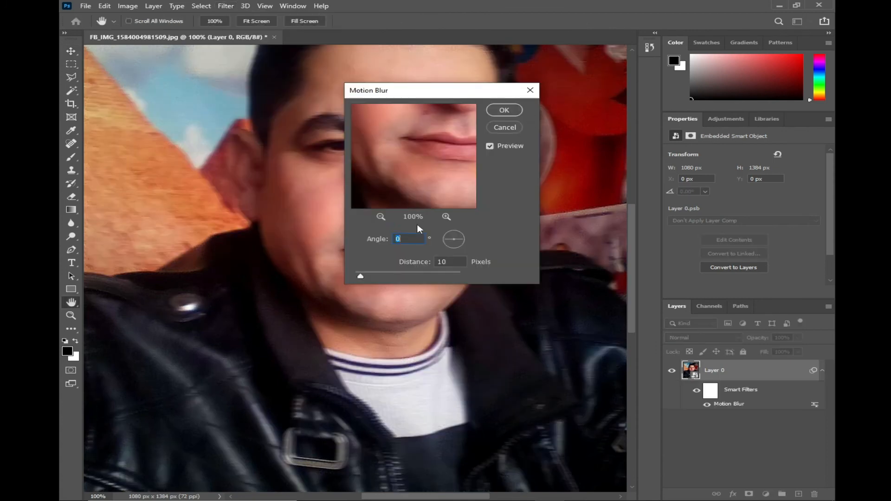
drag(360, 276, 379, 273)
key(ctrl+minus)
key(ctrl+minus)
key(ctrl+minus)
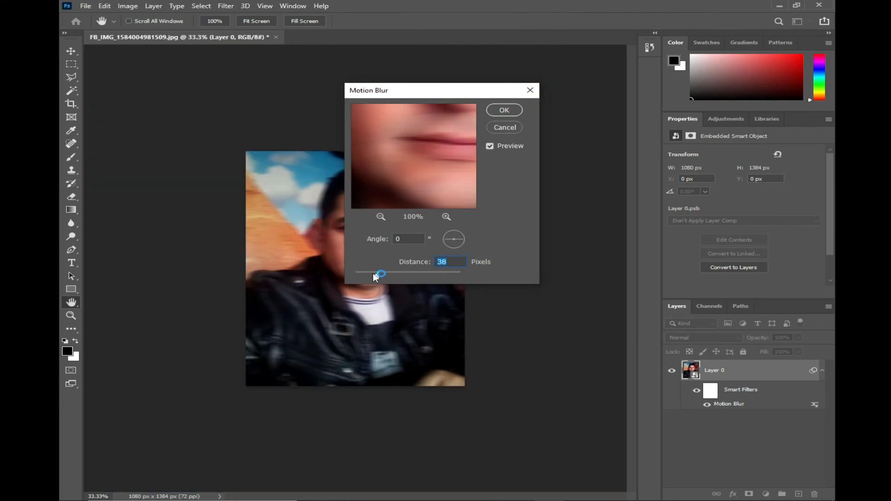
text(840)
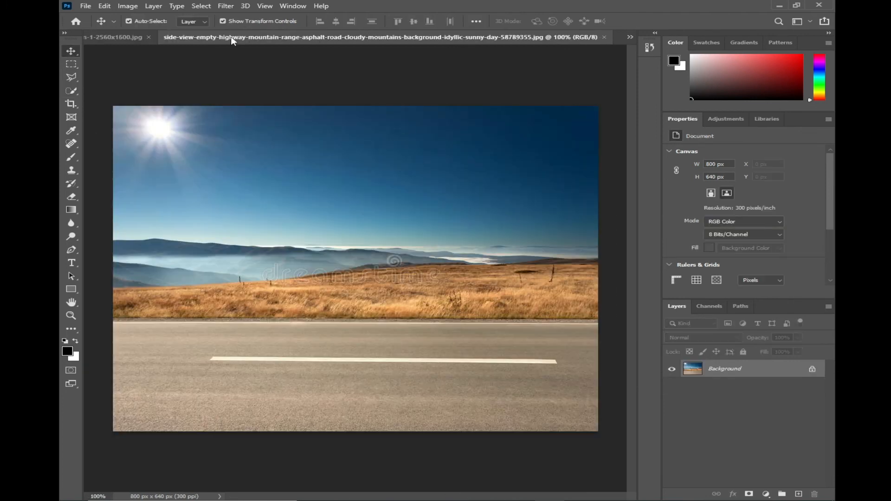
Float the highway and car documents in separate windows and copy the car cutout into the highway image
drag(231, 41, 207, 63)
drag(330, 40, 238, 81)
drag(434, 186, 457, 299)
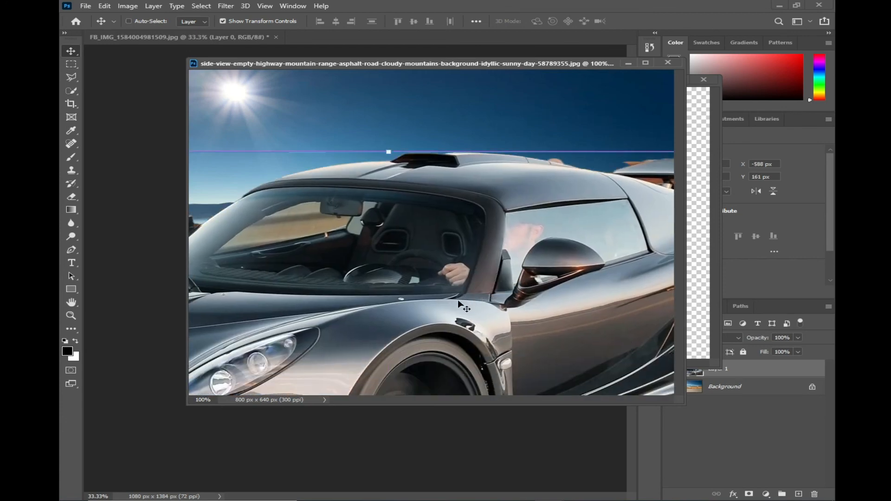
Scale the car down to about 30% and place it on the road
key(ctrl+minus)
key(ctrl+minus)
key(ctrl+minus)
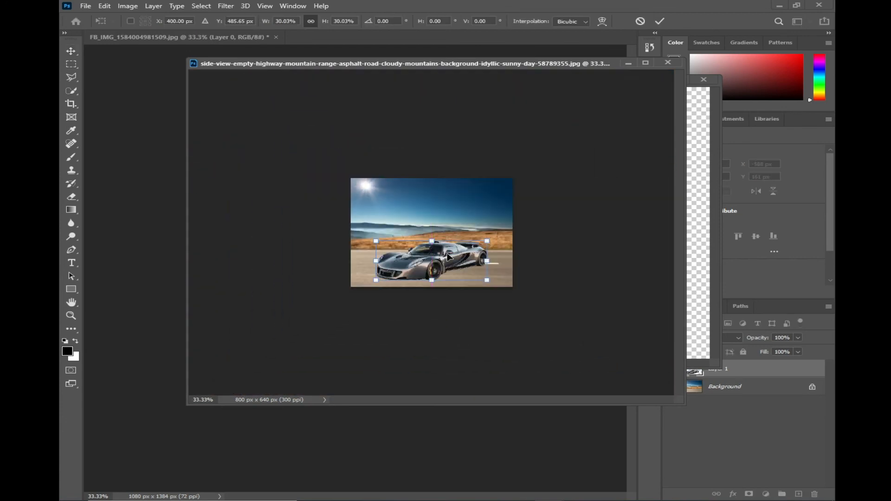
drag(450, 254, 455, 253)
key(ctrl+plus)
key(ctrl+plus)
Convert the highway image's Background layer to a Smart Object
right_click(517, 214)
click(529, 221)
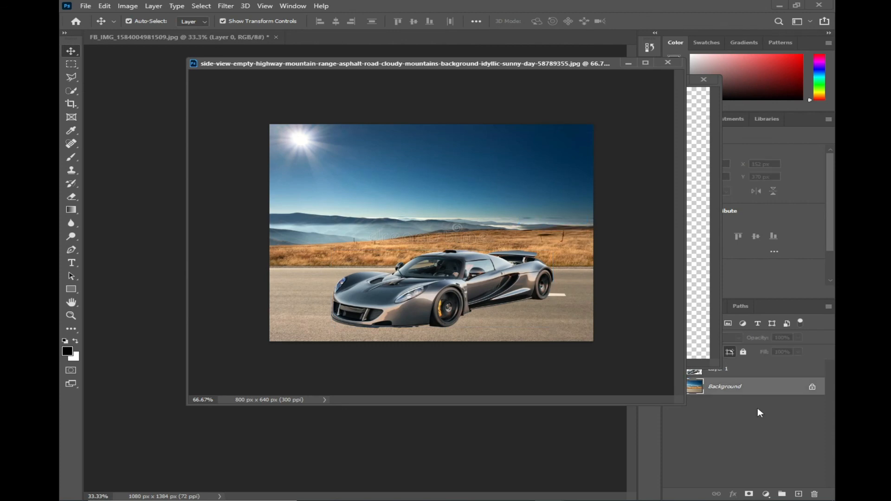
right_click(752, 387)
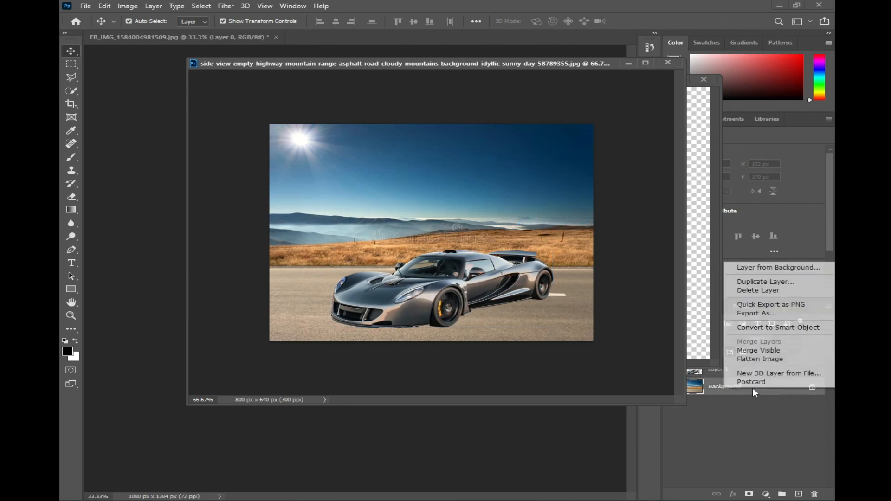
click(782, 327)
Apply Motion Blur to the highway layer behind the car at Angle 0, with Distance raised beyond 24 pixels
click(226, 6)
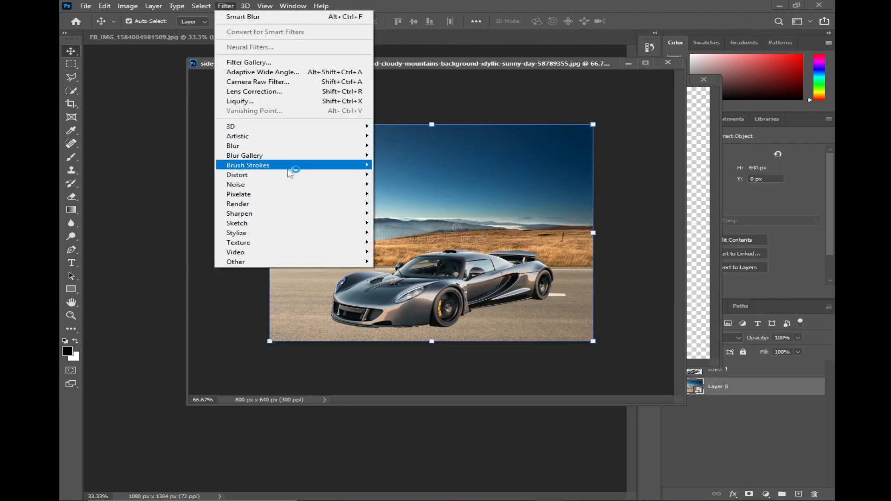
mouse_move(291, 147)
click(404, 203)
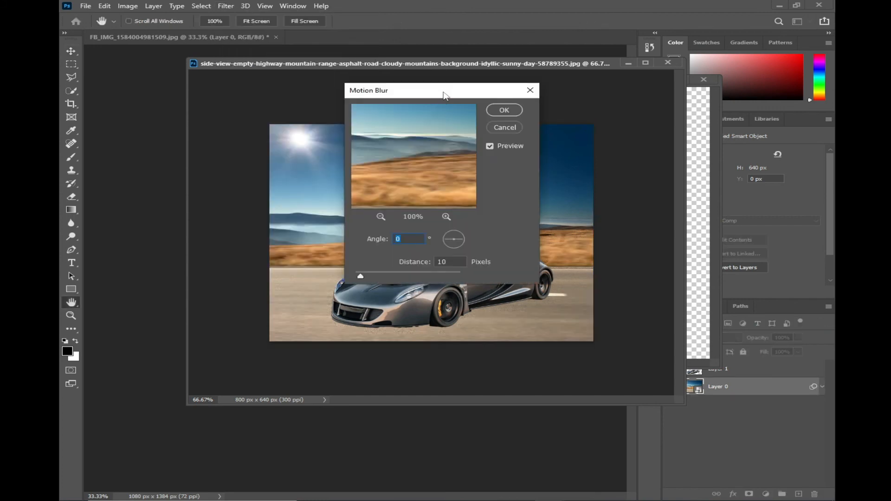
drag(446, 95, 692, 96)
drag(604, 279, 612, 279)
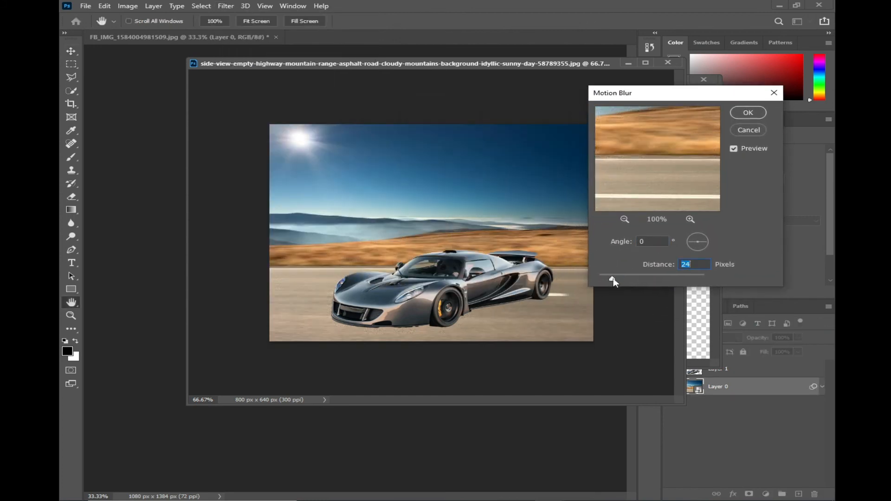
mouse_move(612, 281)
mouse_down()
mouse_move(637, 282)
mouse_move(625, 280)
mouse_up()
click(747, 113)
key(v)
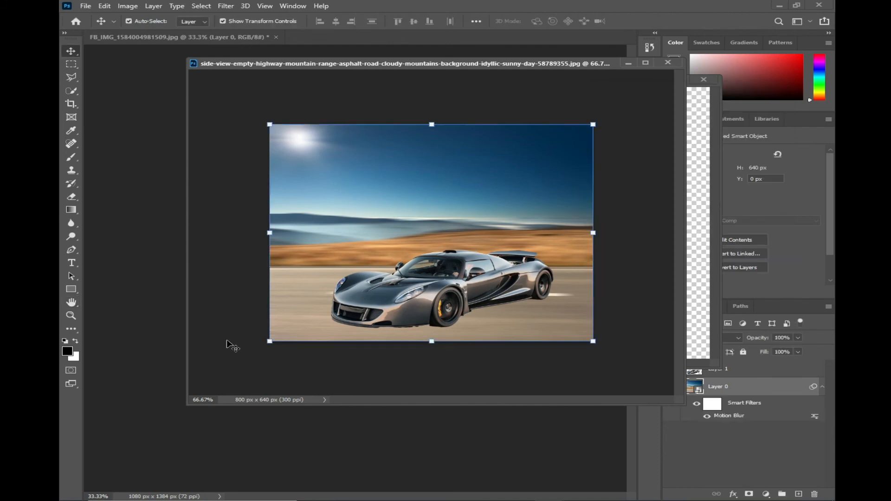
Close the highway composite and the car document without saving, returning to the portrait
key(ctrl+w)
click(456, 193)
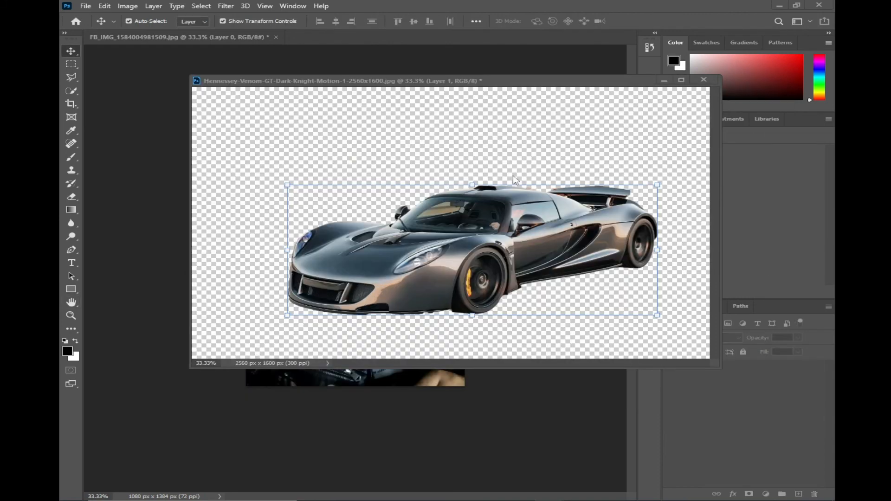
key(ctrl+w)
click(452, 191)
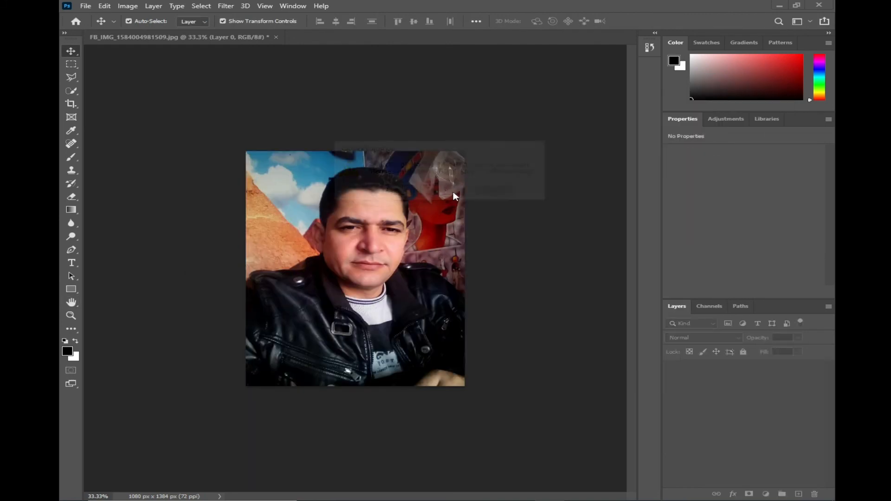
Try the Twirl distortion on the portrait with an Angle of 110
click(225, 6)
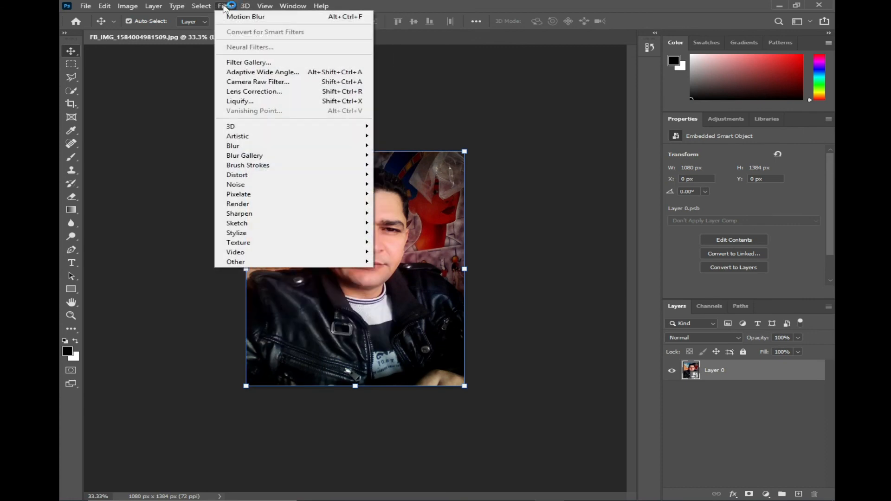
mouse_move(352, 174)
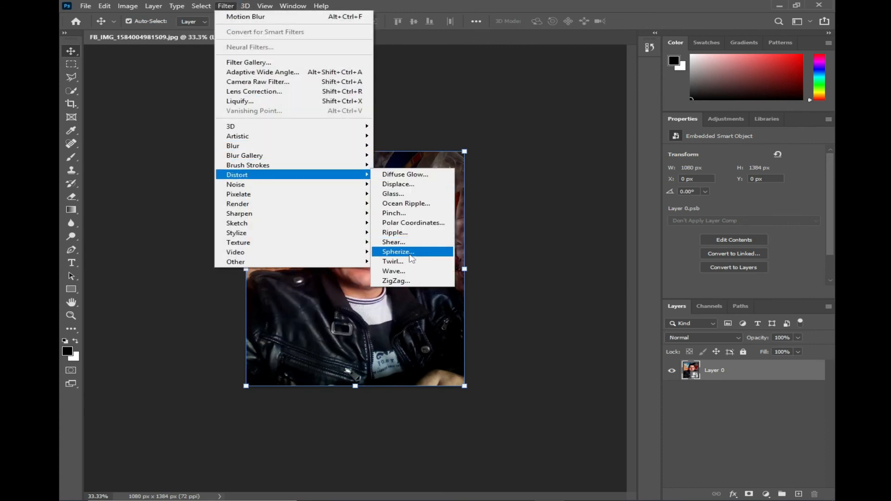
click(410, 263)
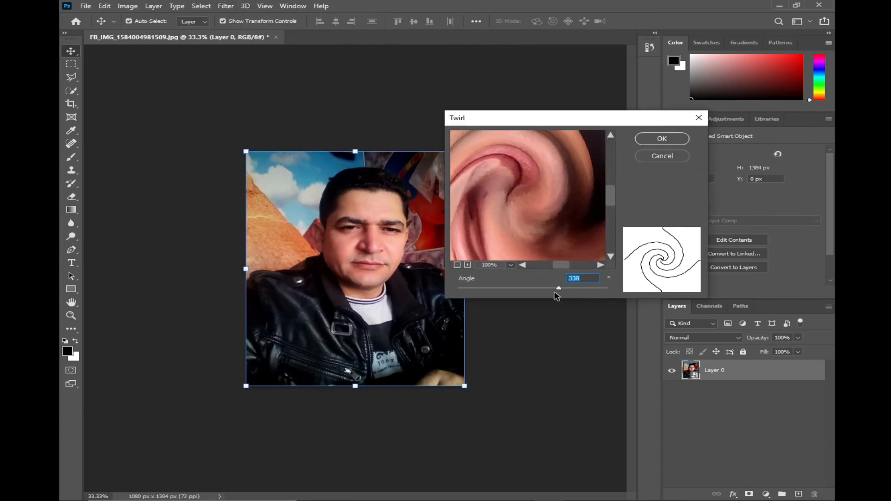
mouse_move(555, 293)
mouse_down()
mouse_move(507, 288)
mouse_move(540, 288)
mouse_up()
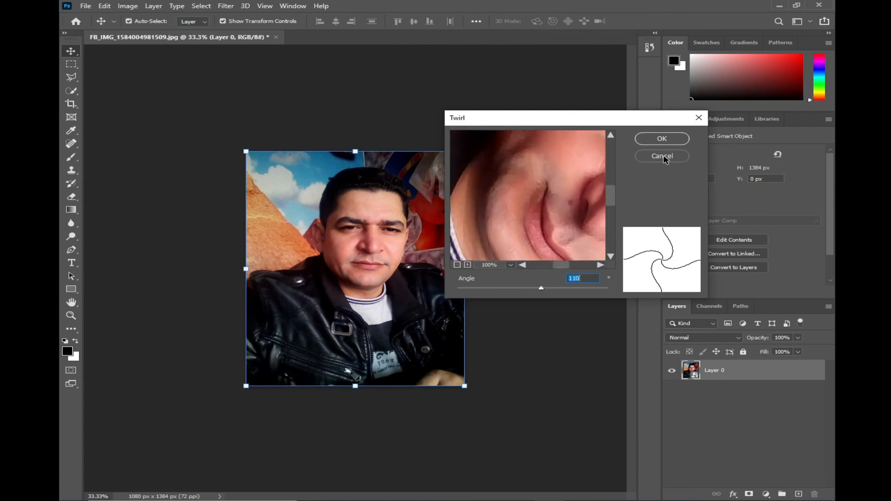
click(662, 139)
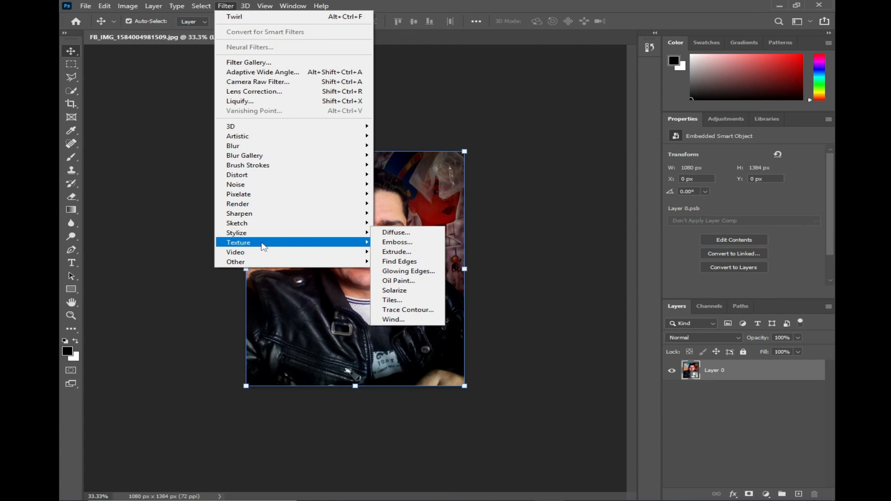
Look through the Distort and Noise filters and open Add Noise for the portrait without applying it
mouse_move(262, 244)
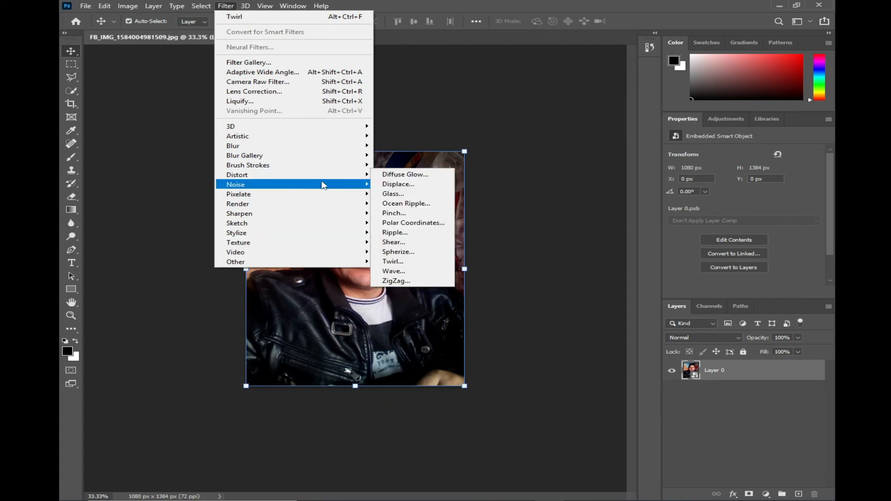
mouse_move(323, 186)
click(402, 184)
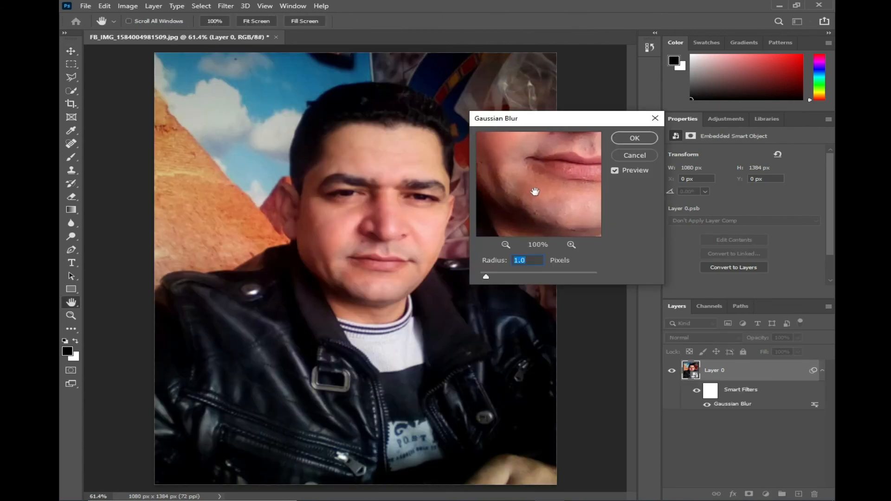
Try Gaussian Blur on the portrait with a Radius of 5.4 pixels and undo it
drag(543, 215, 537, 206)
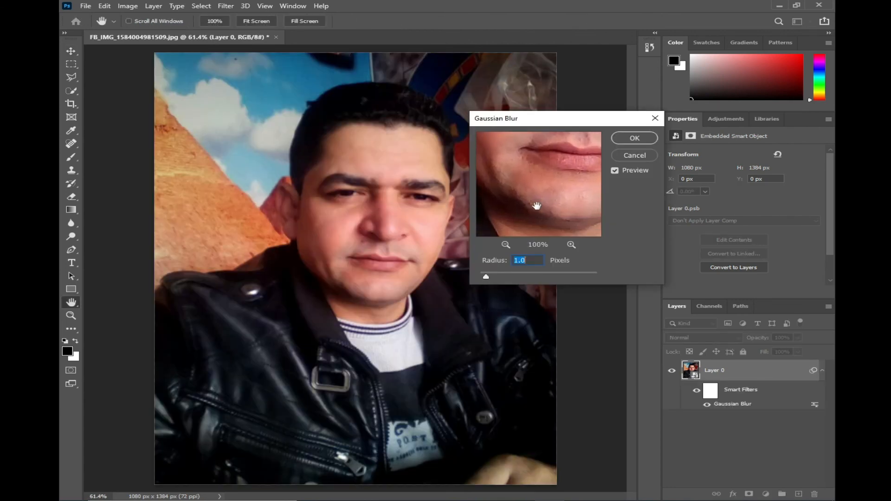
drag(486, 278, 513, 280)
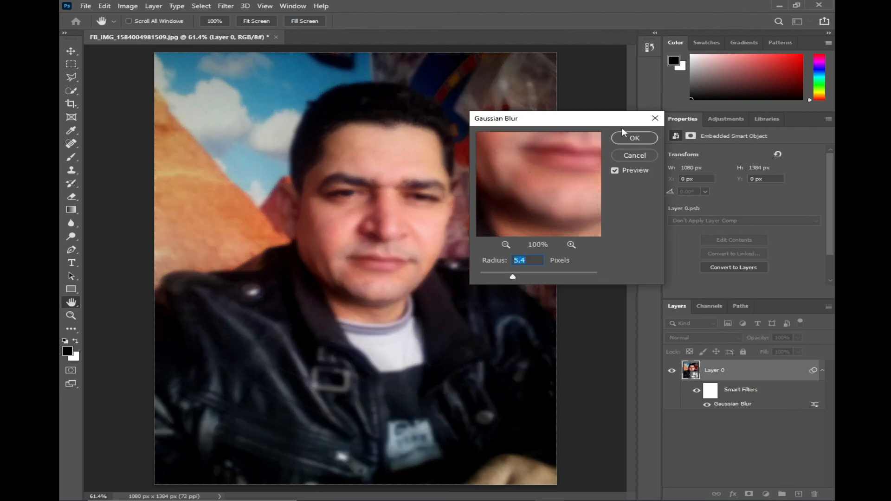
click(633, 138)
key(v)
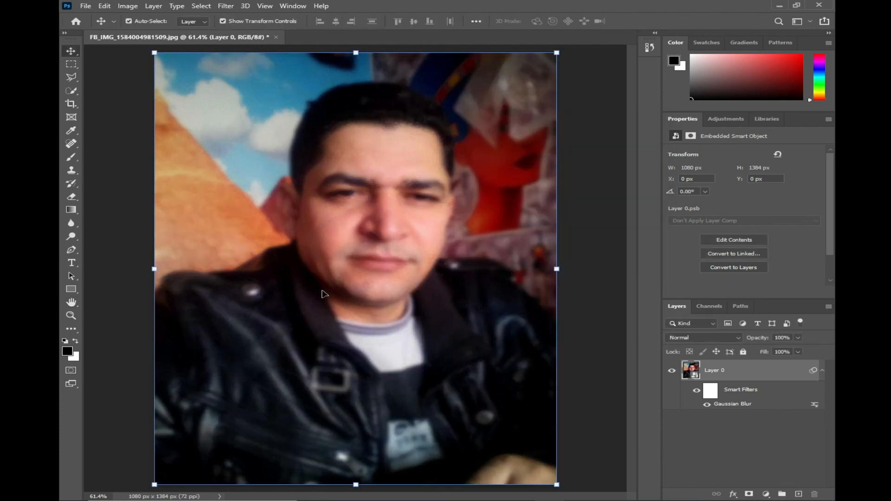
key(ctrl+z)
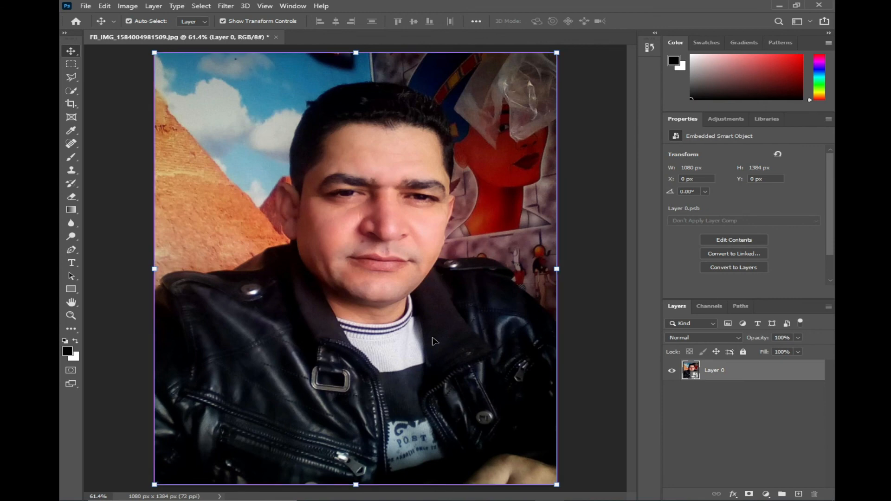
Restore the undone Gaussian Blur and paint its filter mask black over the face with a 400-pixel brush
key(ctrl+shift+z)
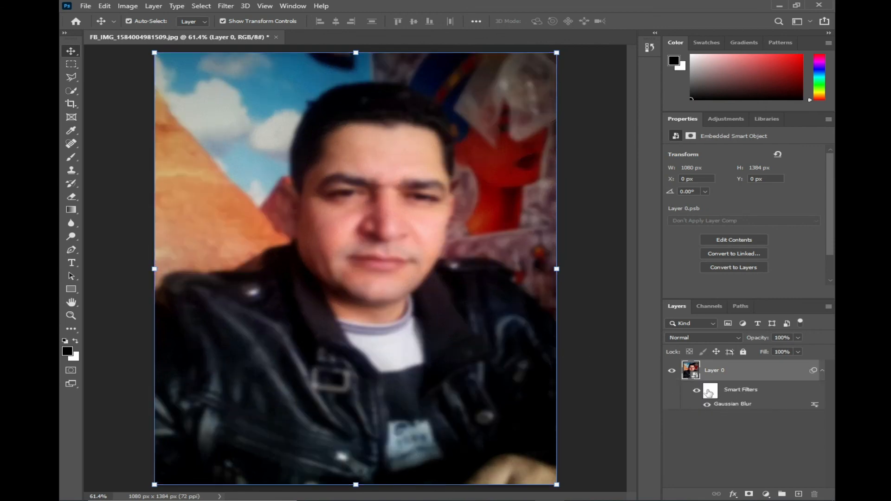
click(710, 395)
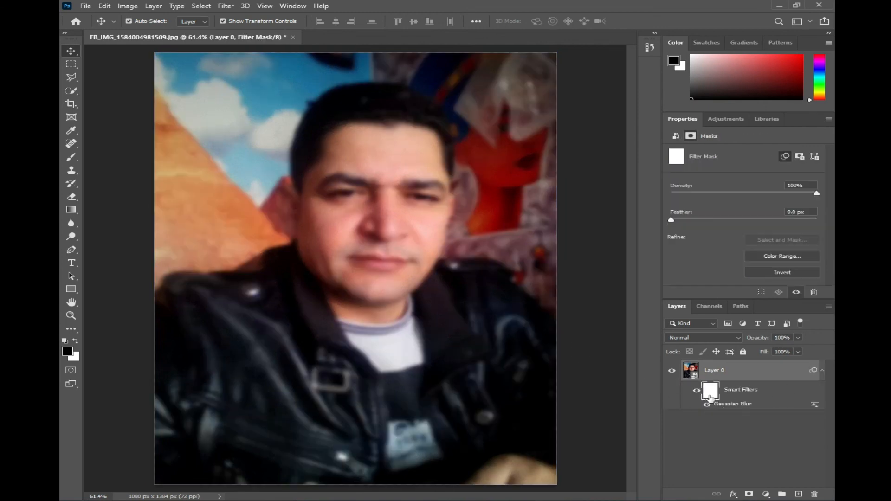
key(b)
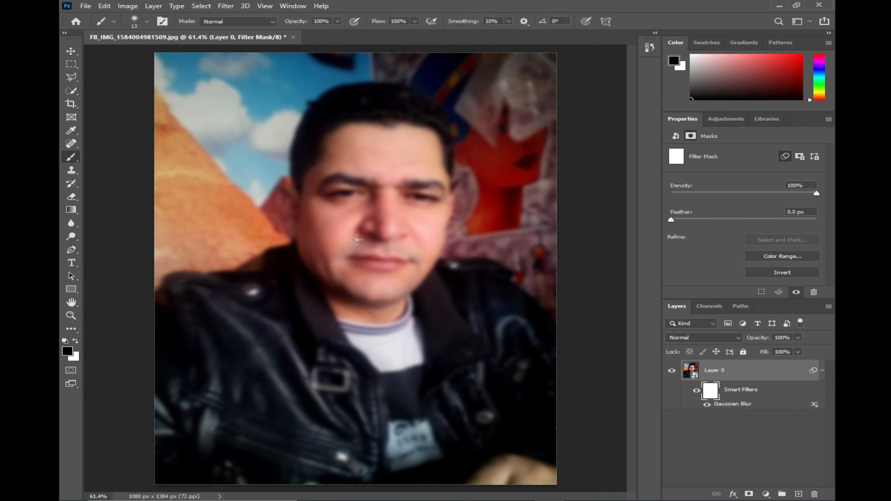
key(])
key(])
key(])
key(])
key(])
key(])
key(])
key(])
key(])
key(])
key(])
key(])
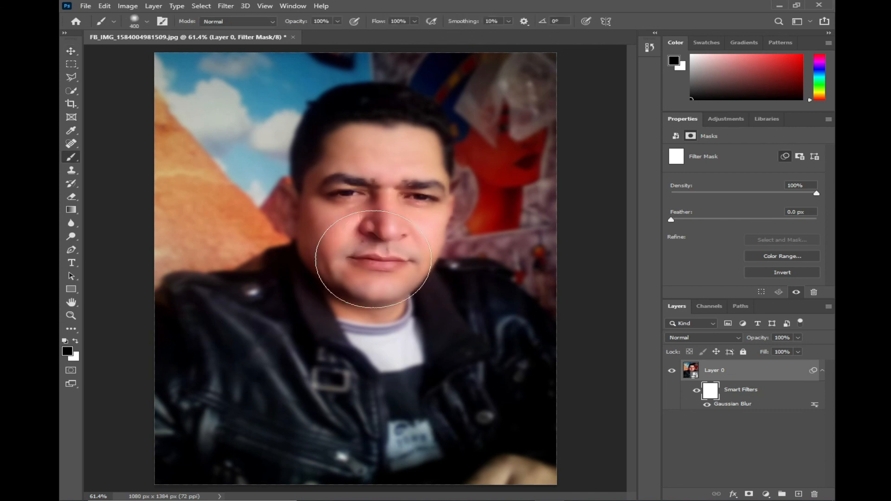
mouse_move(373, 261)
mouse_down()
mouse_move(389, 180)
mouse_move(375, 180)
mouse_move(387, 229)
mouse_move(393, 202)
mouse_move(387, 175)
mouse_move(376, 171)
mouse_move(379, 279)
mouse_up()
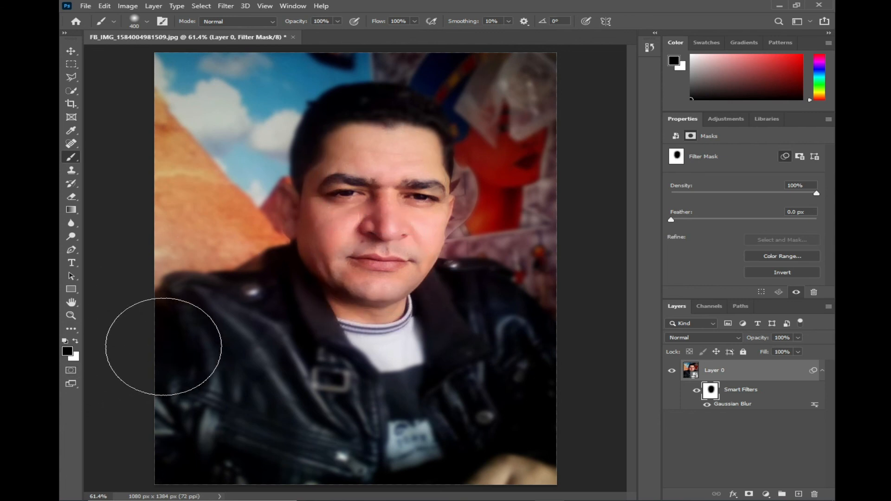
key(v)
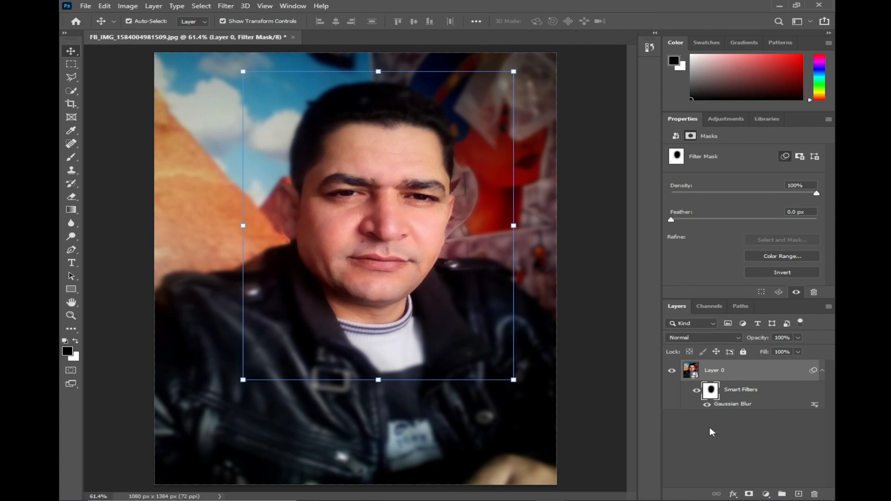
Delete the Gaussian Blur smart filter from the portrait layer
click(758, 389)
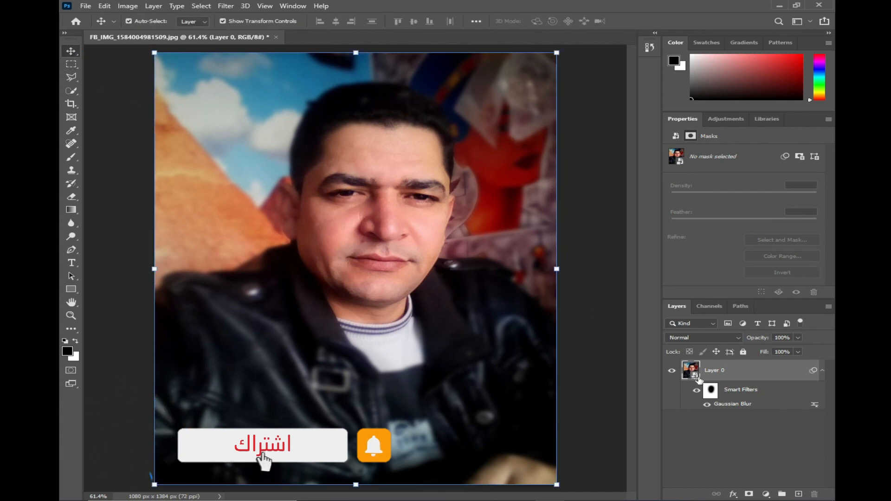
right_click(742, 403)
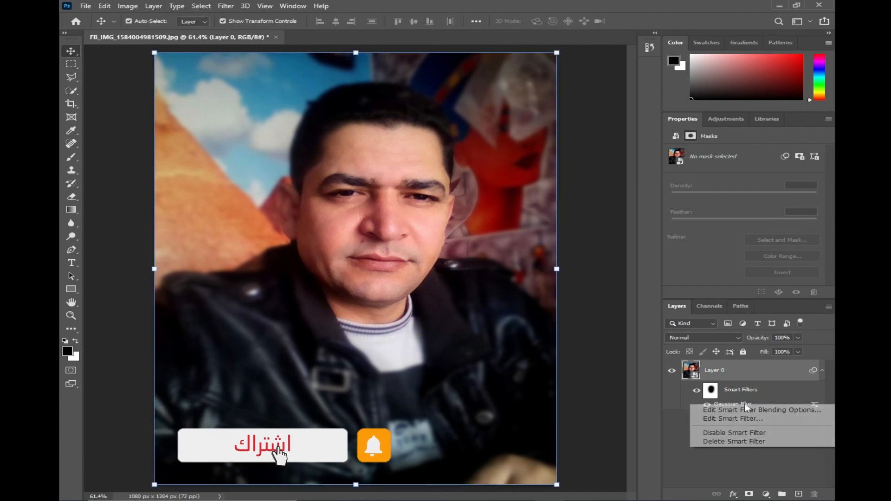
click(741, 442)
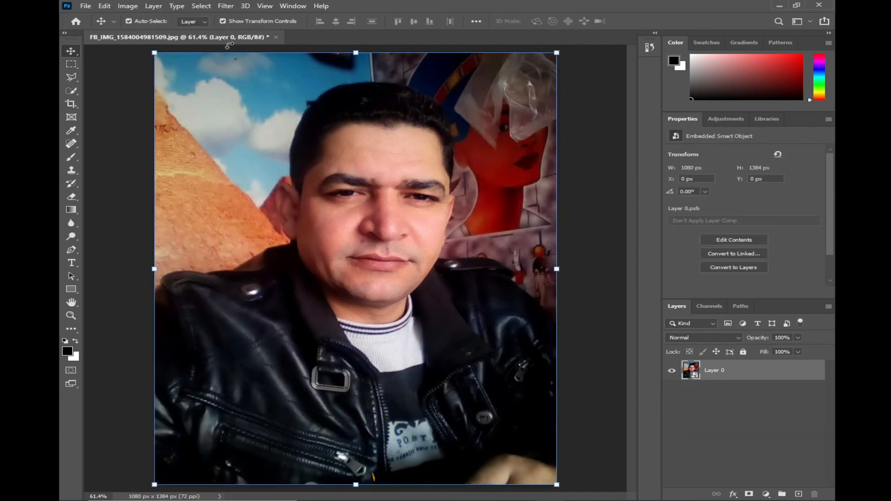